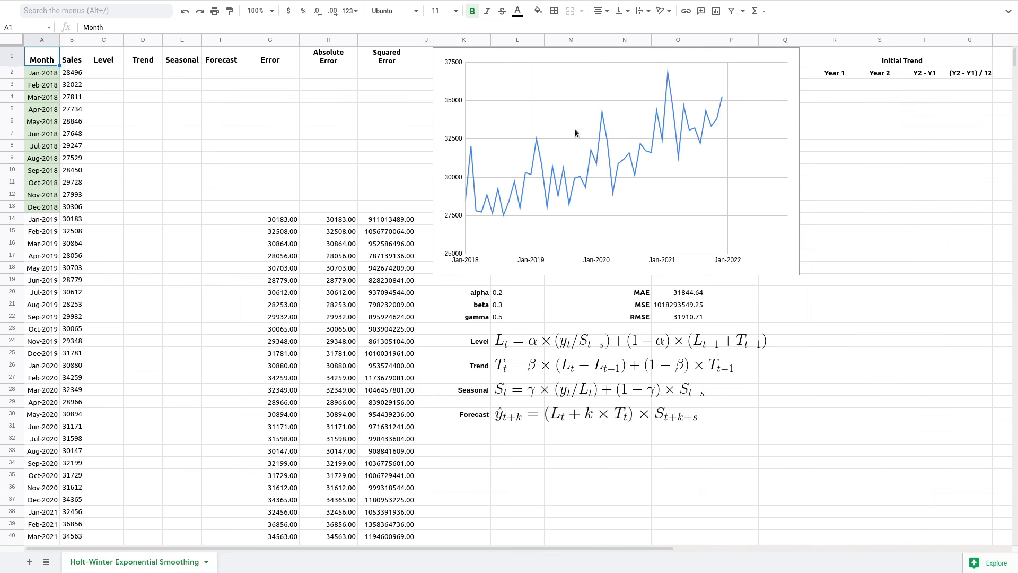
# - Select the Sales line chart and inspect its monthly data points
pyautogui.click(498, 81)
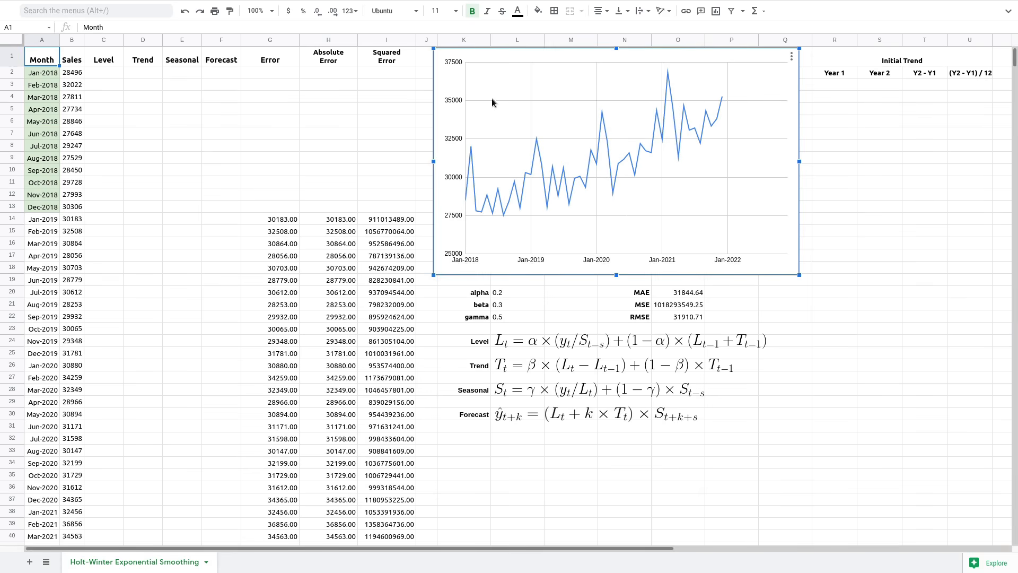
pyautogui.moveTo(473, 151)
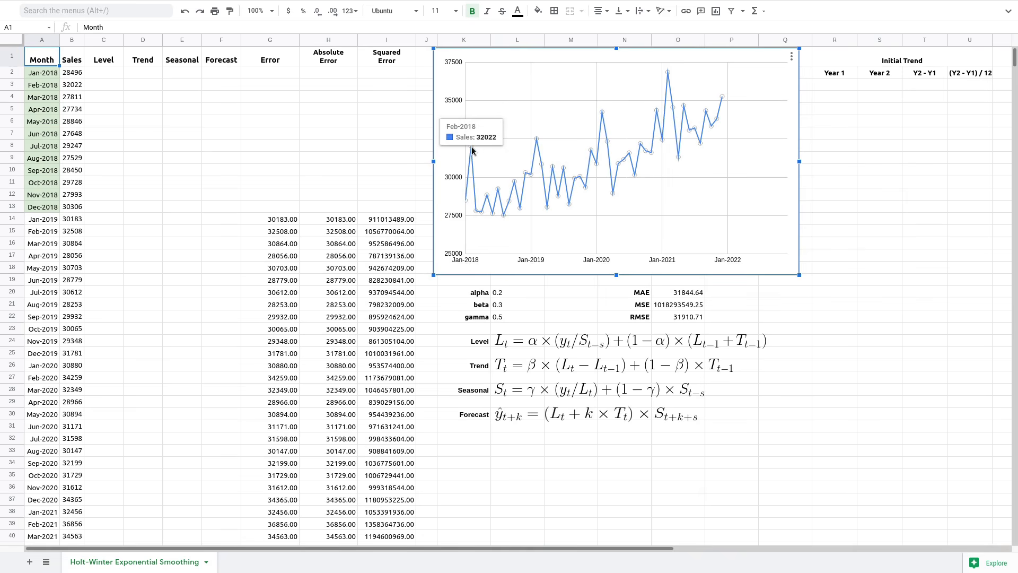
pyautogui.moveTo(535, 142)
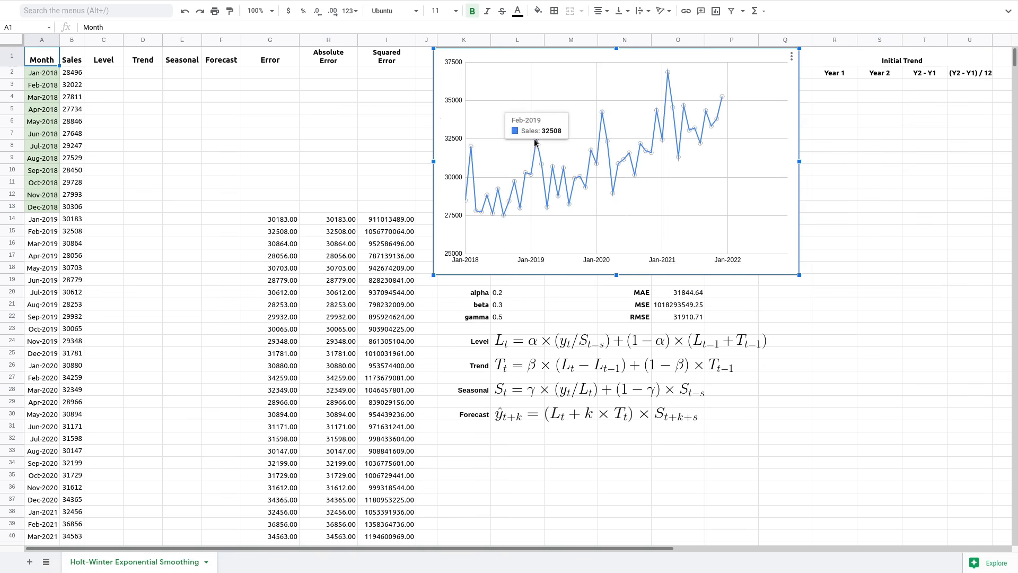
pyautogui.moveTo(603, 113)
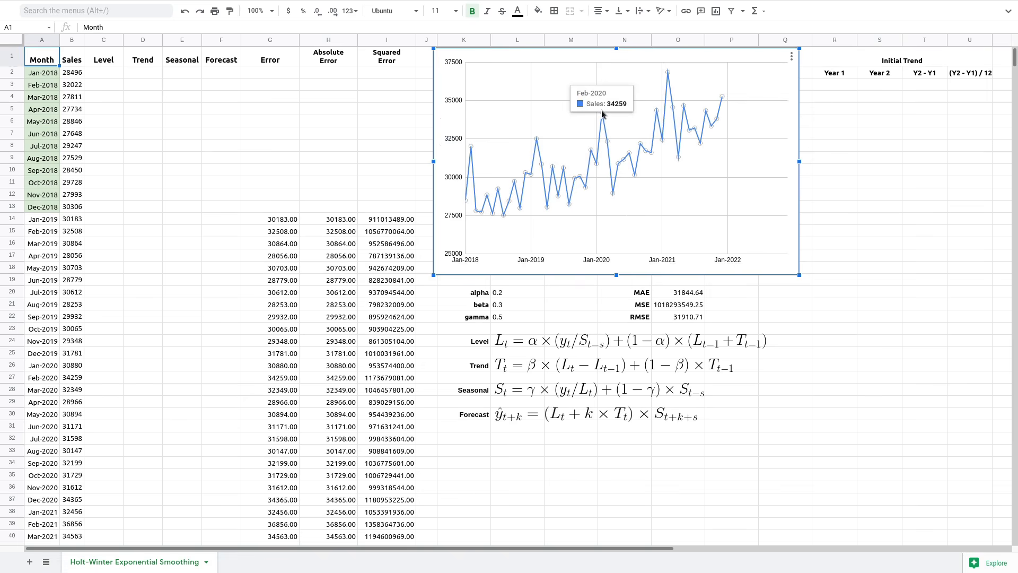
pyautogui.moveTo(670, 74)
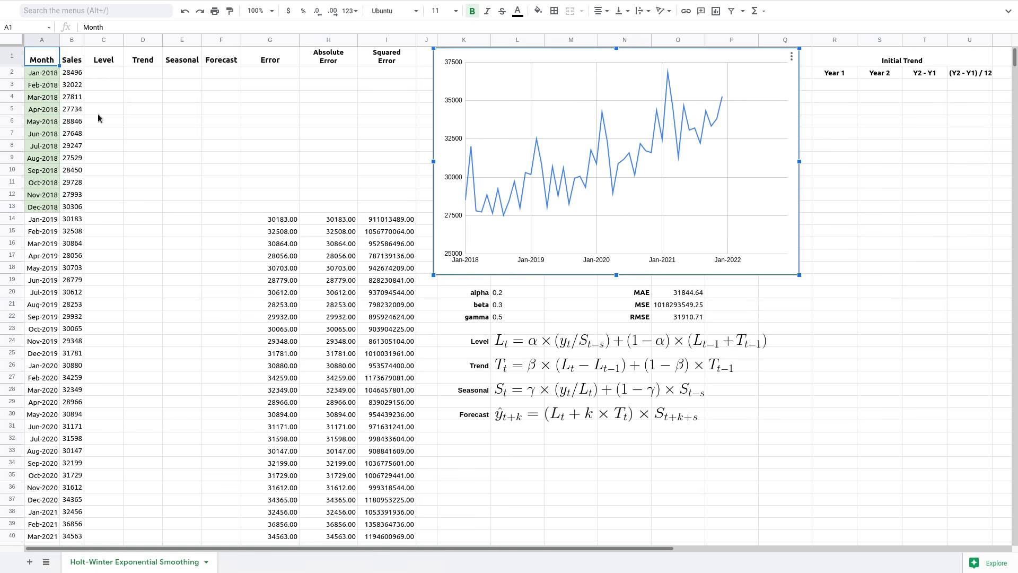
# - Enter =average(B2:B13) in Level cell C13, giving 28817.50, and dismiss the autofill suggestion
pyautogui.click(104, 205)
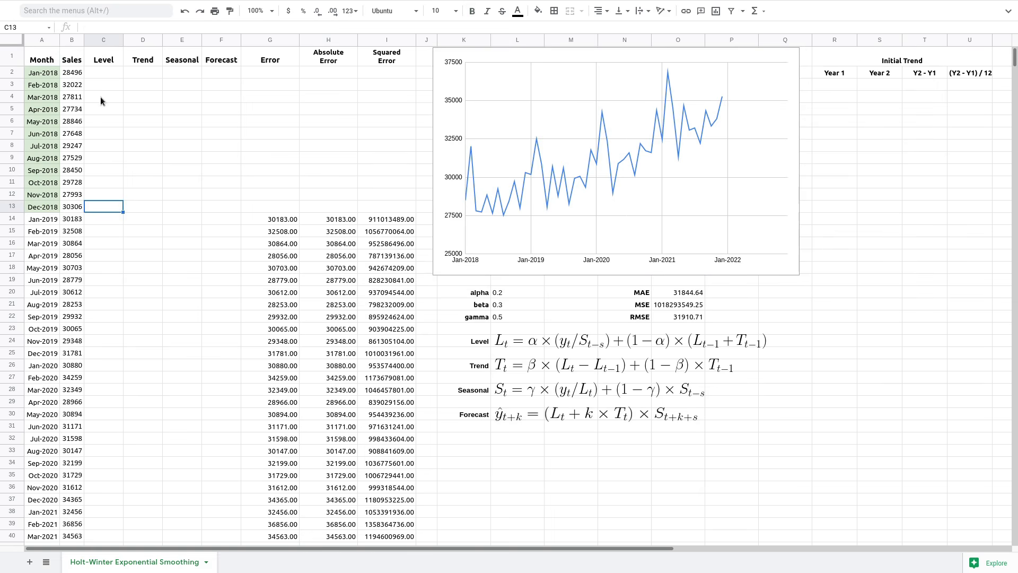
pyautogui.write('=average')
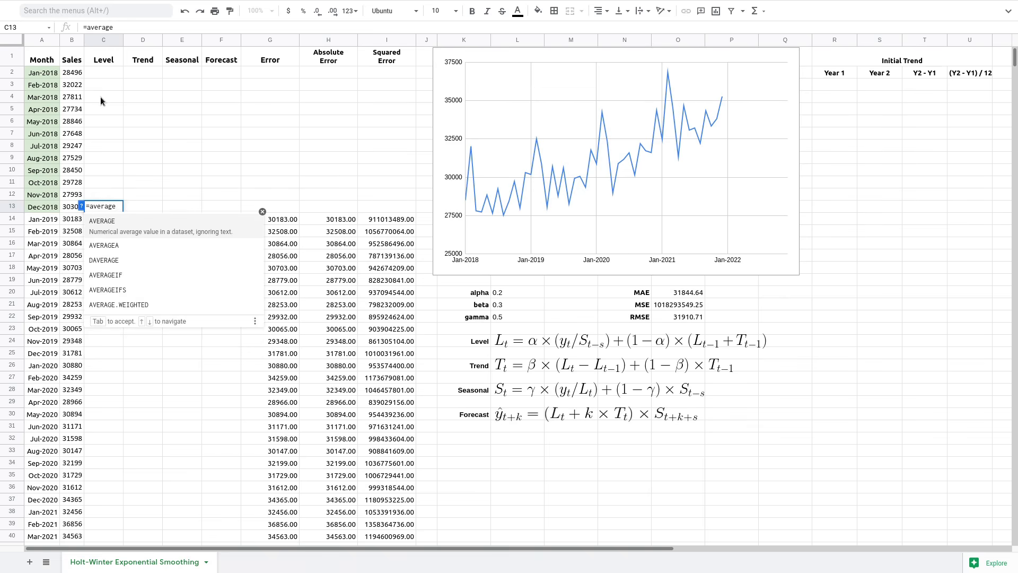
pyautogui.write('(')
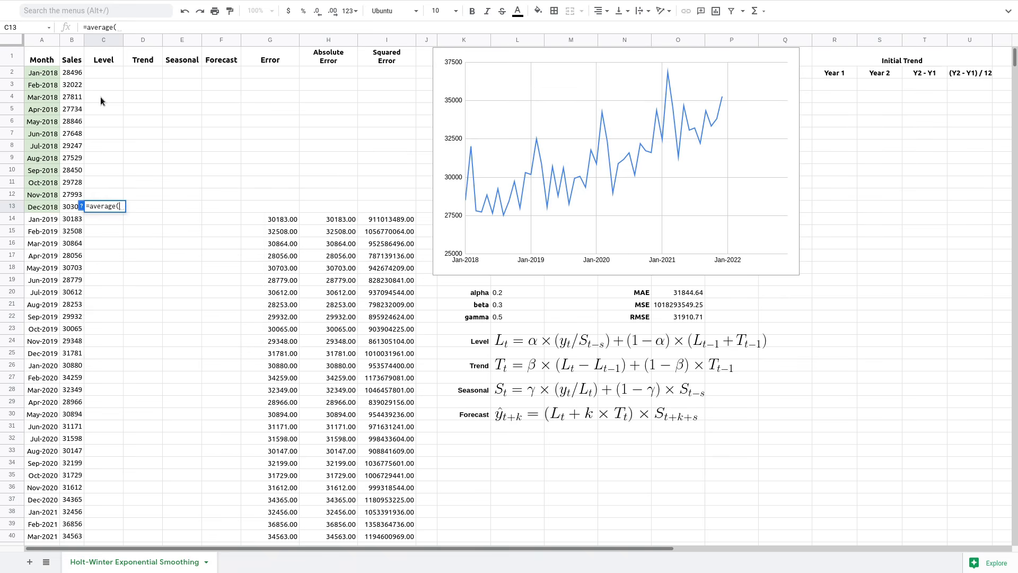
pyautogui.click(78, 73)
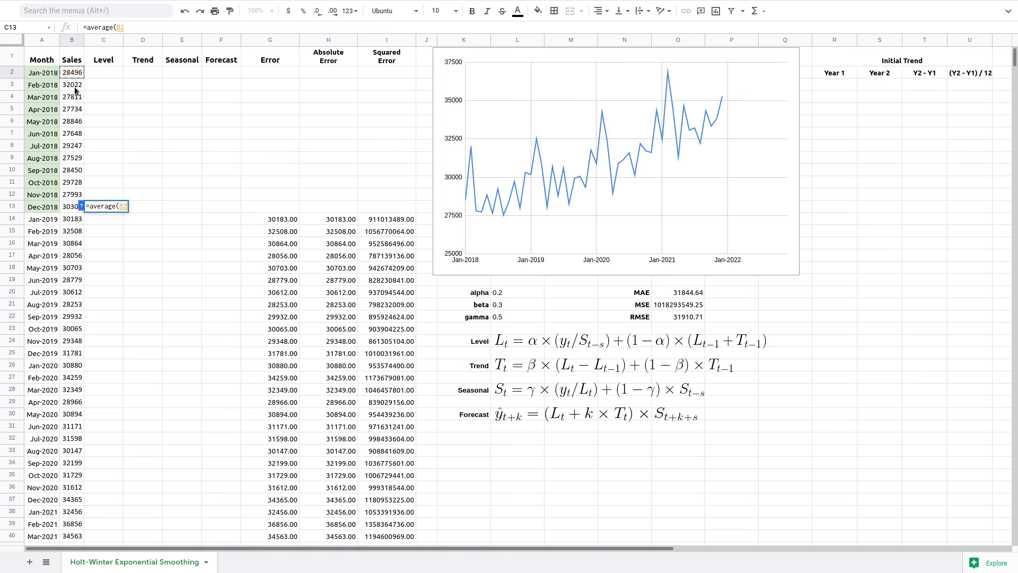
pyautogui.keyDown('shift'); pyautogui.click(72, 205); pyautogui.keyUp('shift')
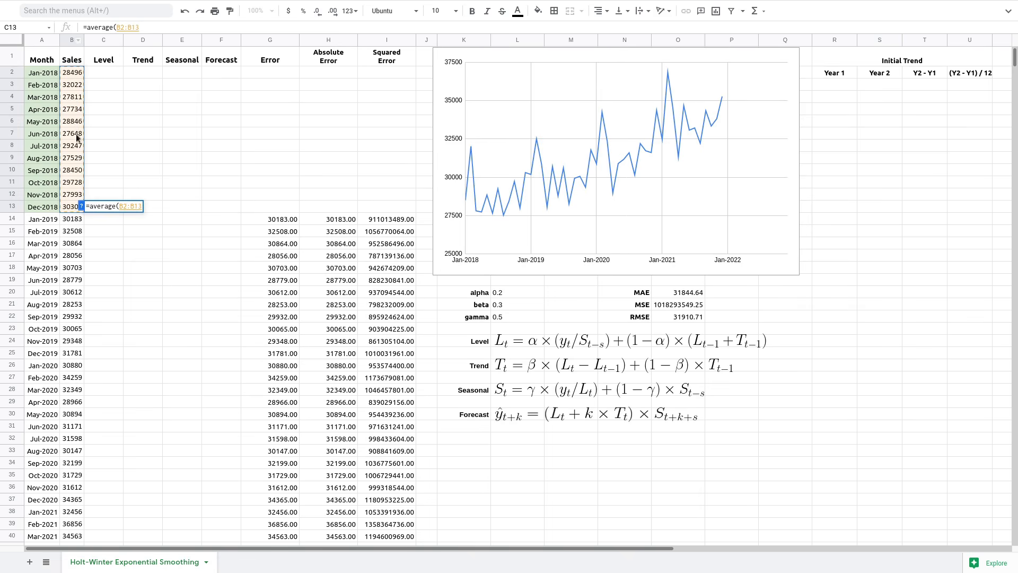
pyautogui.click(163, 28)
pyautogui.write(')')
pyautogui.press('Return')
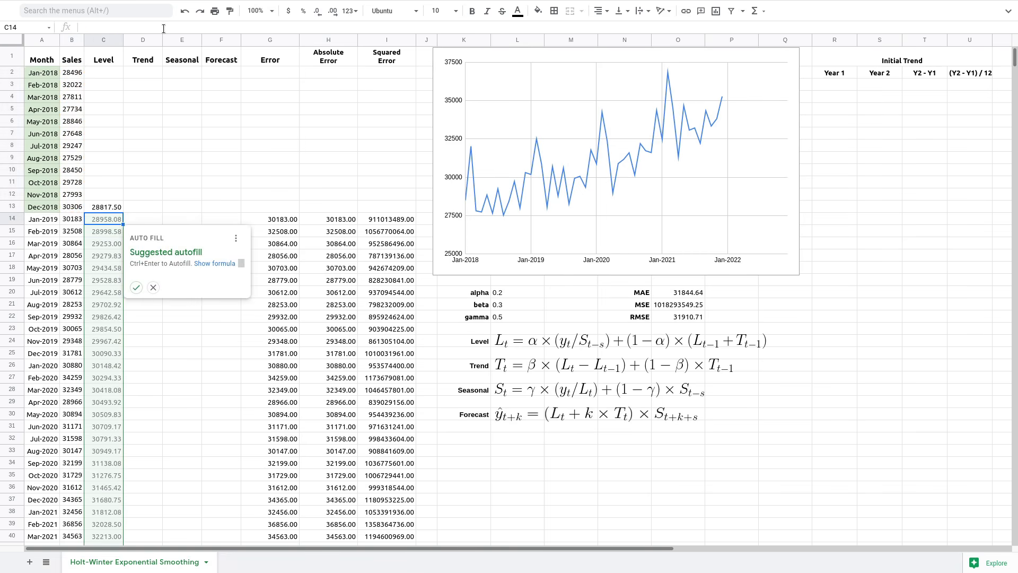
pyautogui.click(154, 288)
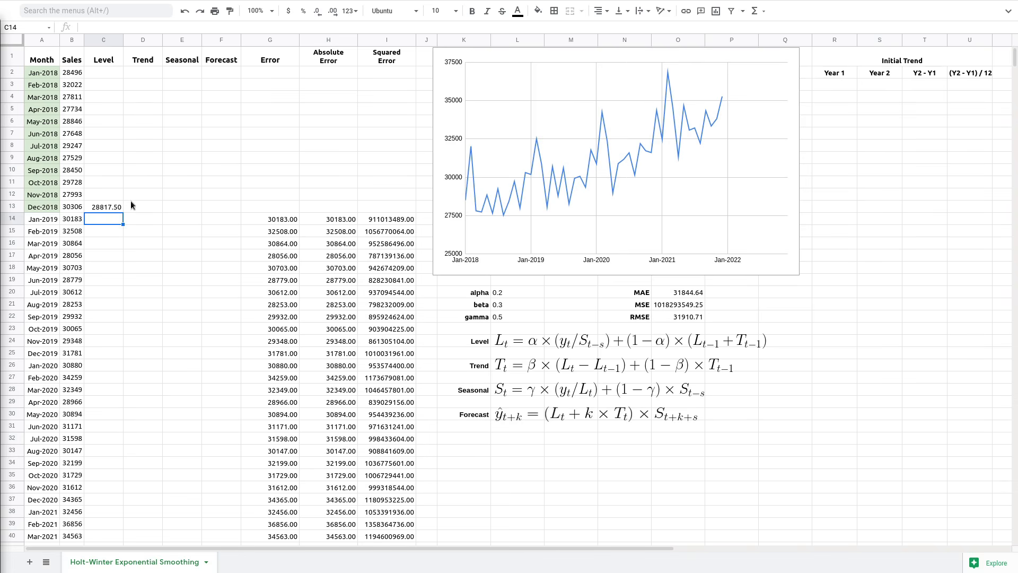
# - Paste the 2018 sales B2:B13 into the Year 1 column starting at R3
pyautogui.click(144, 207)
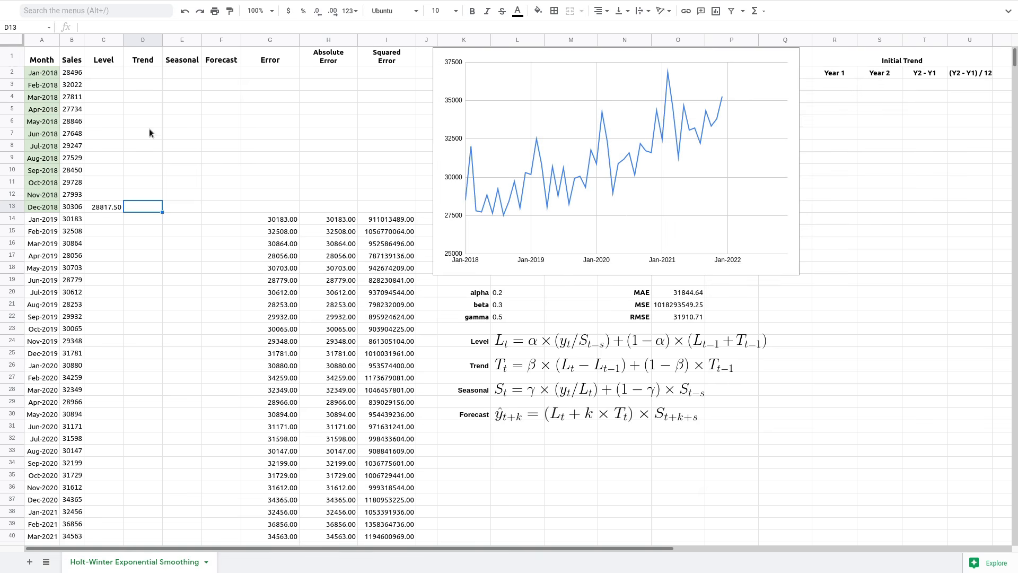
pyautogui.moveTo(67, 73); pyautogui.dragTo(69, 208)
pyautogui.hotkey('ctrl', 'c')
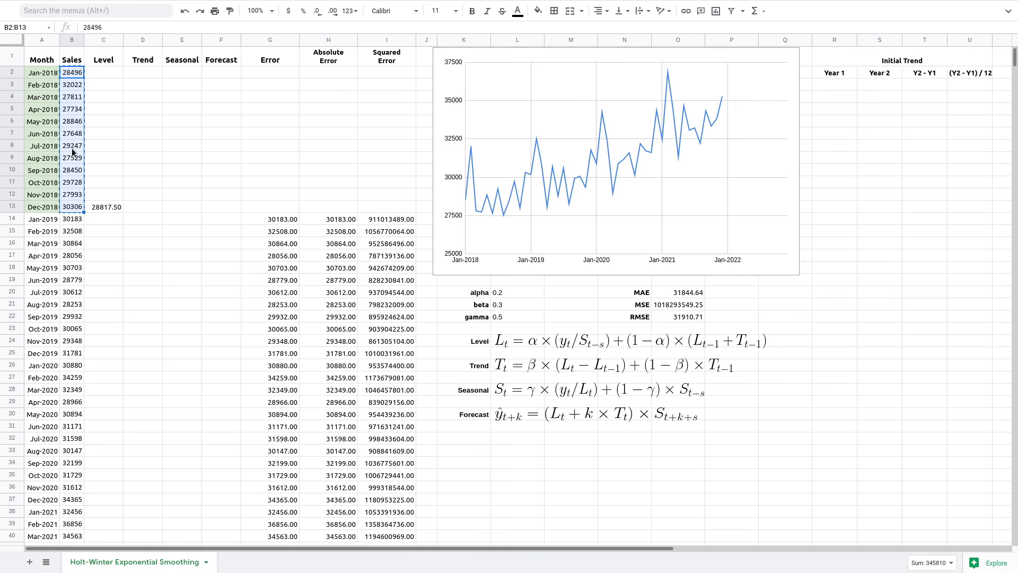
pyautogui.click(830, 84)
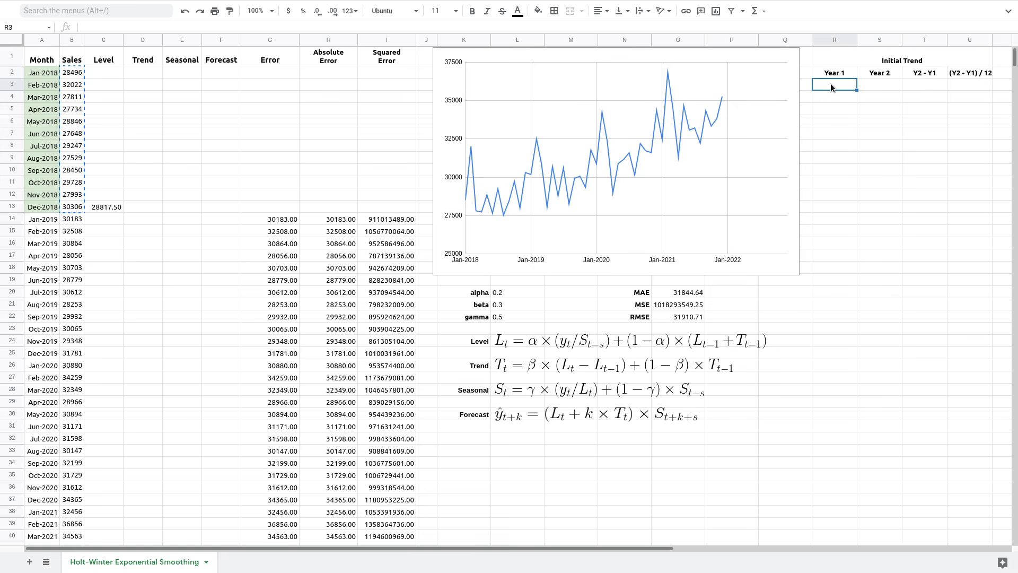
pyautogui.hotkey('ctrl', 'v')
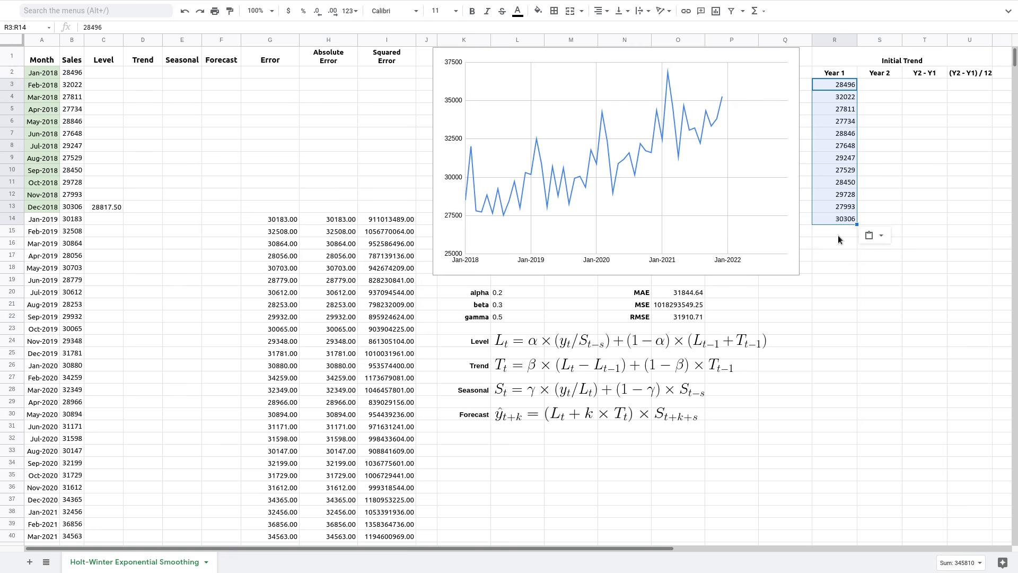
# - Paste the 2019 sales B14:B25 into the Year 2 column starting at S3
pyautogui.click(881, 81)
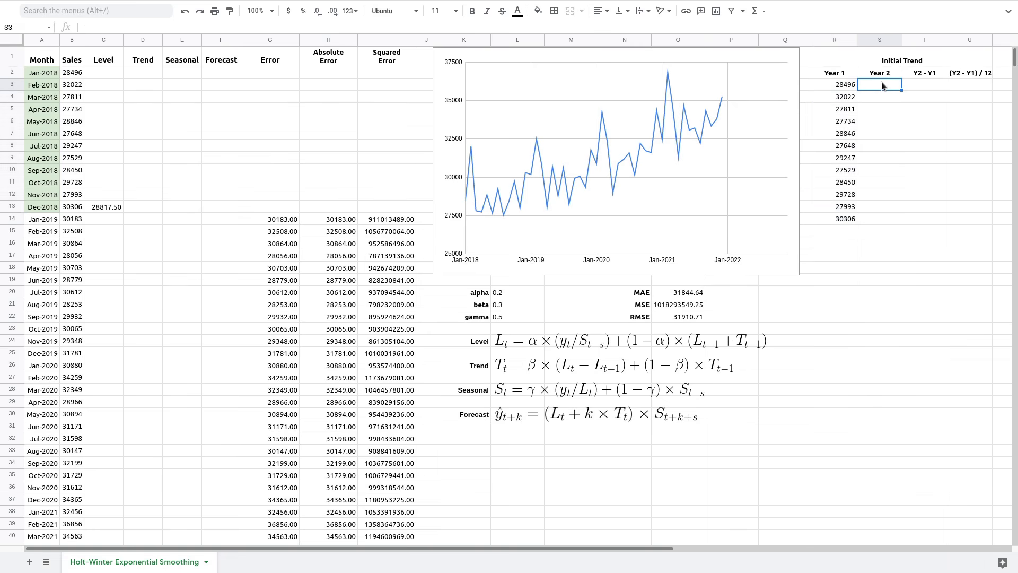
pyautogui.moveTo(71, 220); pyautogui.dragTo(61, 348)
pyautogui.hotkey('ctrl', 'c')
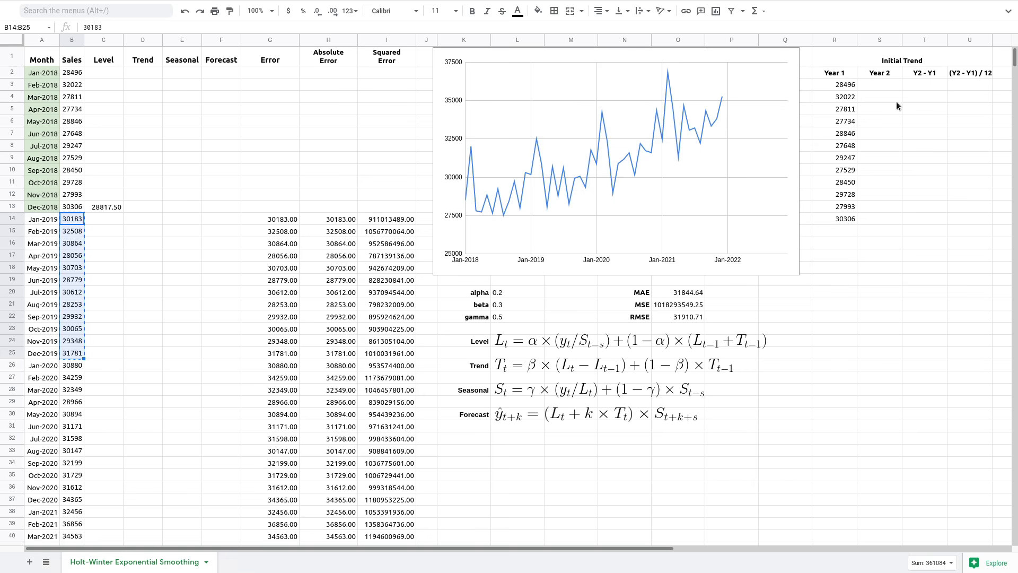
pyautogui.click(885, 83)
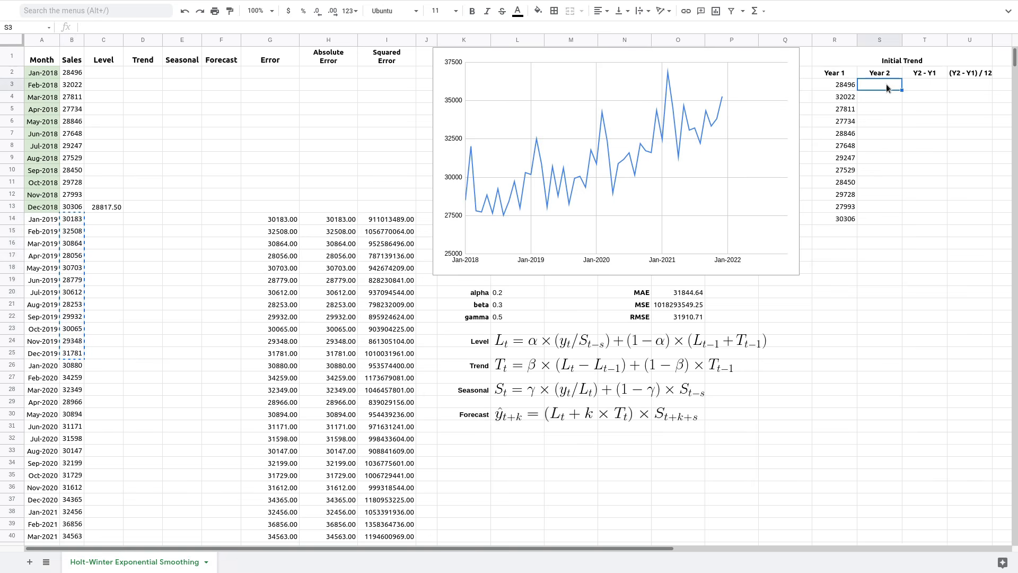
pyautogui.hotkey('ctrl', 'v')
pyautogui.click(918, 85)
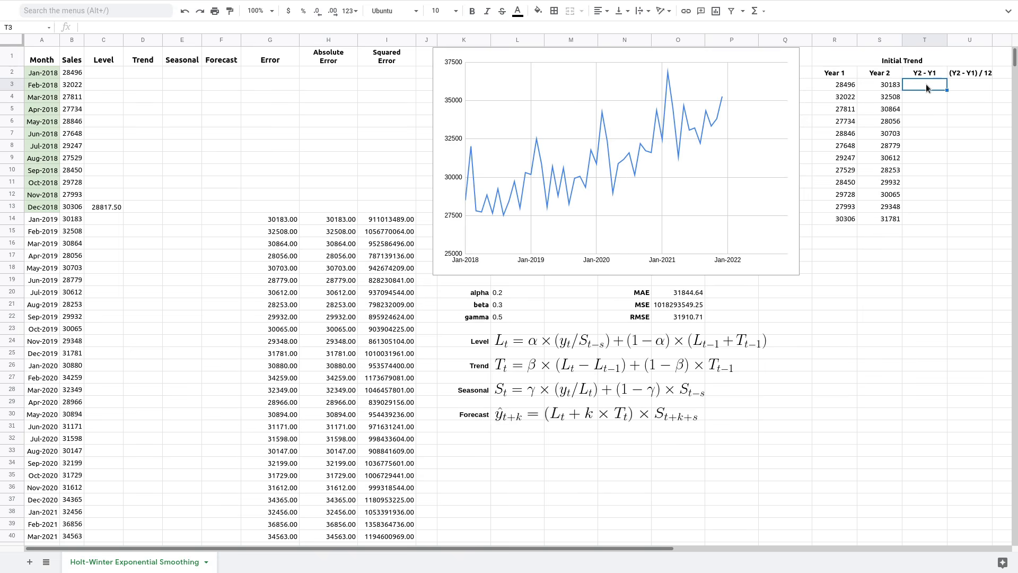
# - Enter =S3-R3 in T3 and autofill the differences down to T14
pyautogui.write('=')
pyautogui.click(874, 83)
pyautogui.write('-')
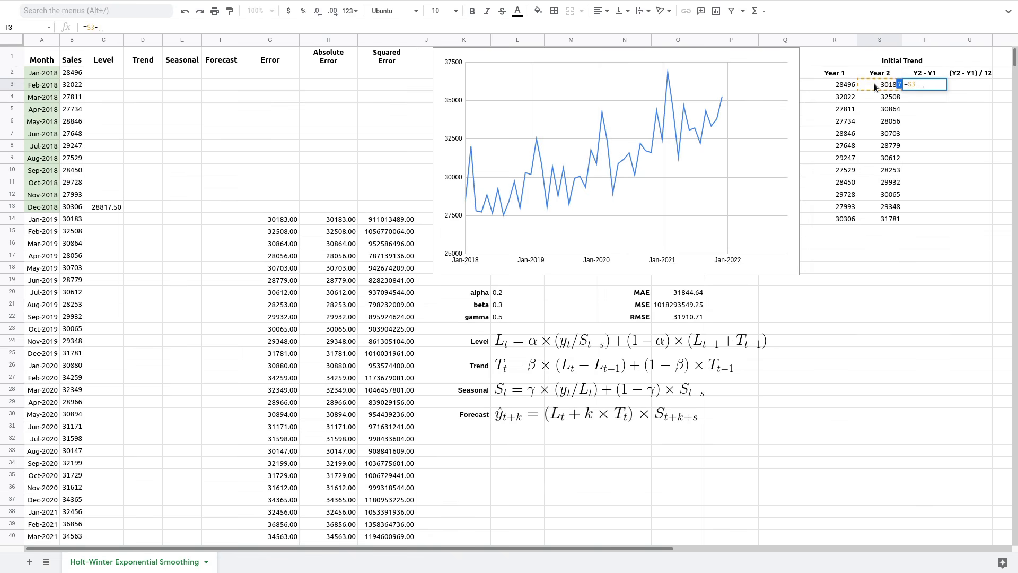
pyautogui.click(847, 85)
pyautogui.press('Return')
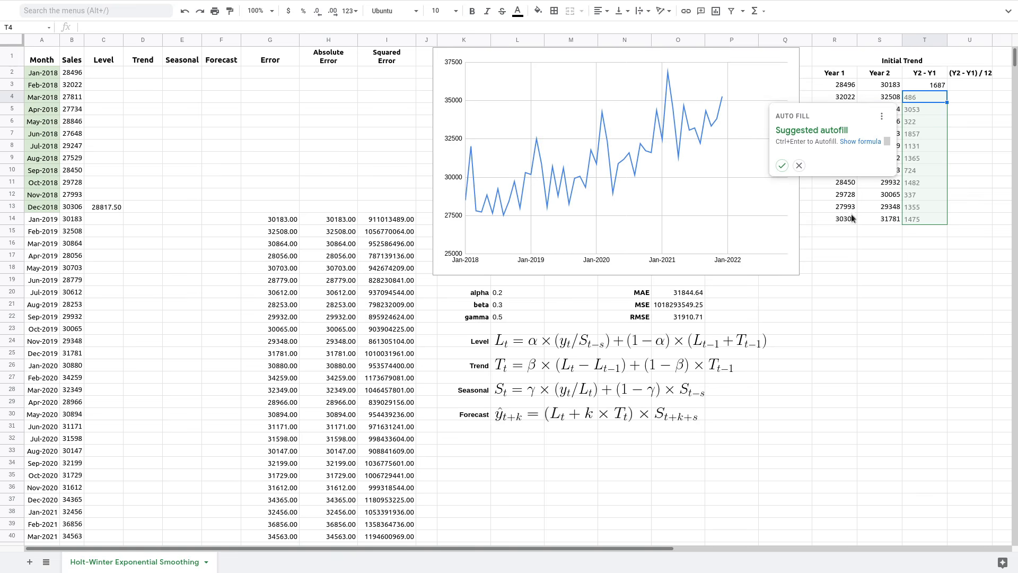
pyautogui.click(781, 166)
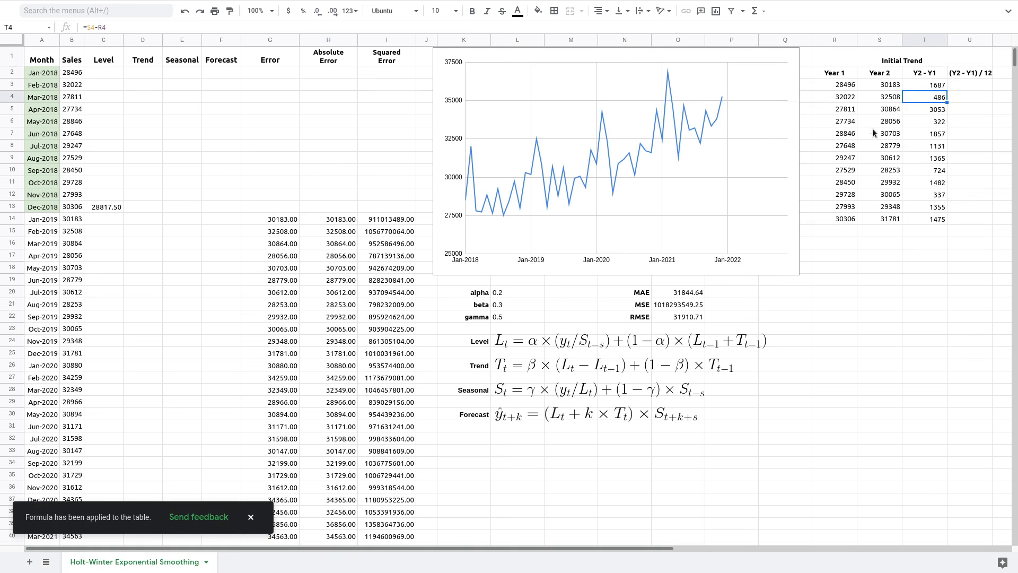
pyautogui.click(936, 126)
pyautogui.click(932, 221)
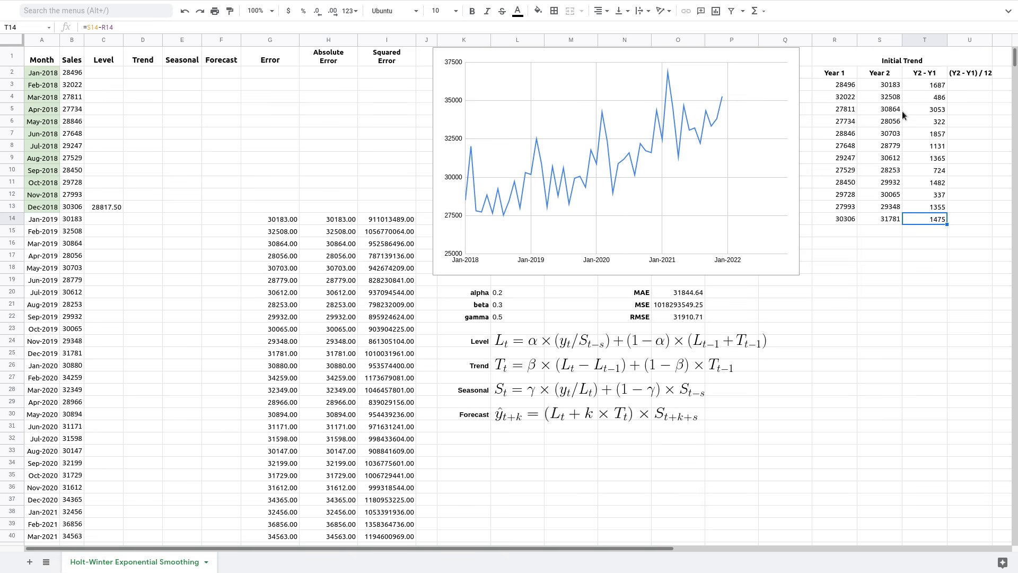
# - Enter =T3/12 in U3 and autofill through U14, giving 140.58 down to 122.92
pyautogui.click(968, 86)
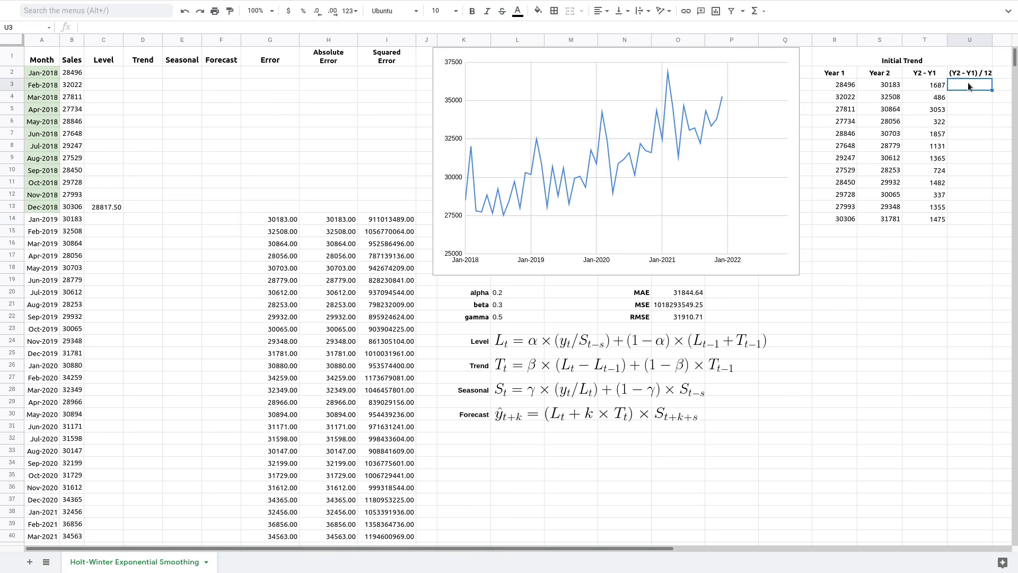
pyautogui.write('=')
pyautogui.click(930, 84)
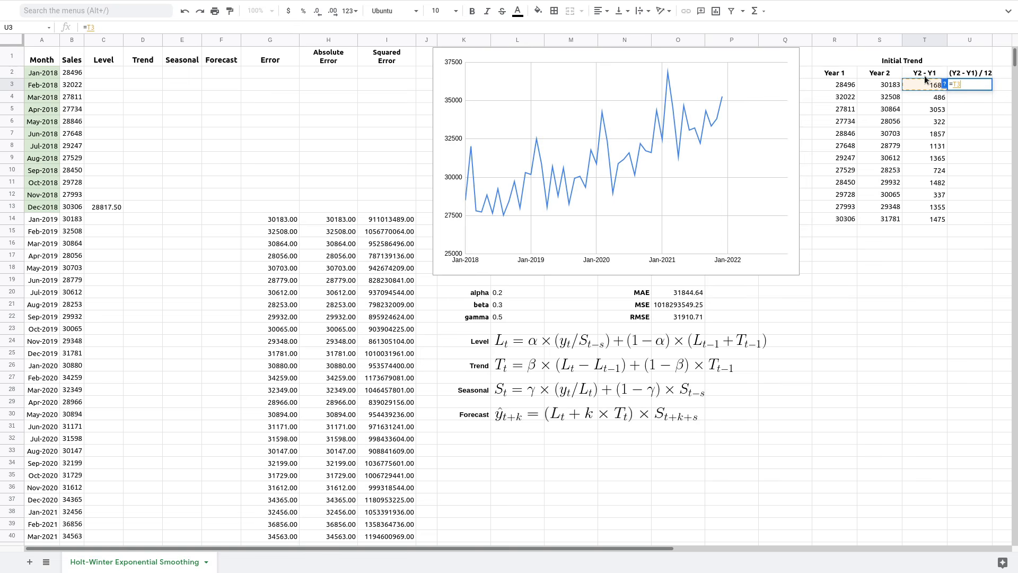
pyautogui.write('/12')
pyautogui.press('Return')
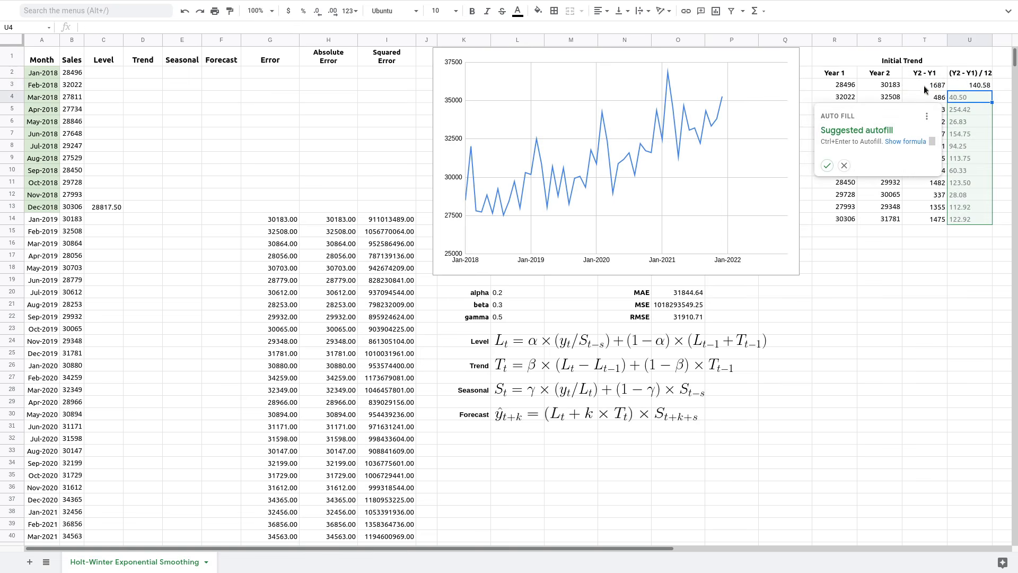
pyautogui.click(827, 166)
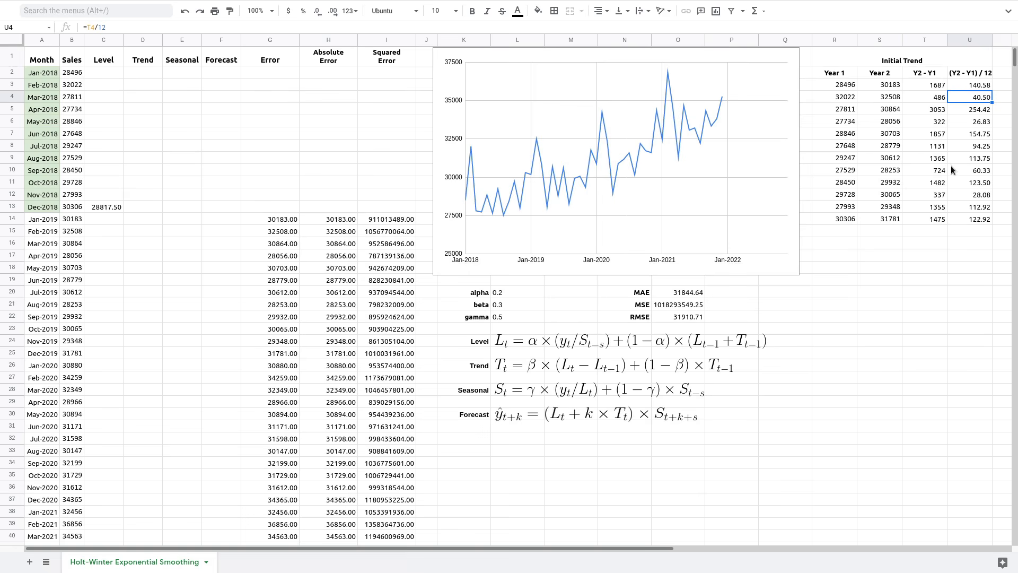
pyautogui.click(972, 221)
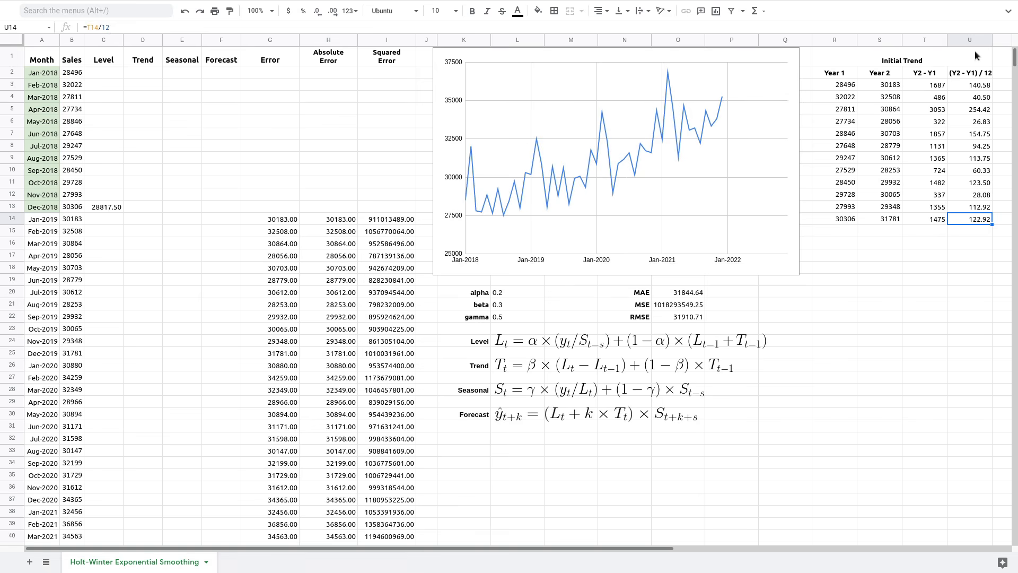
pyautogui.click(966, 230)
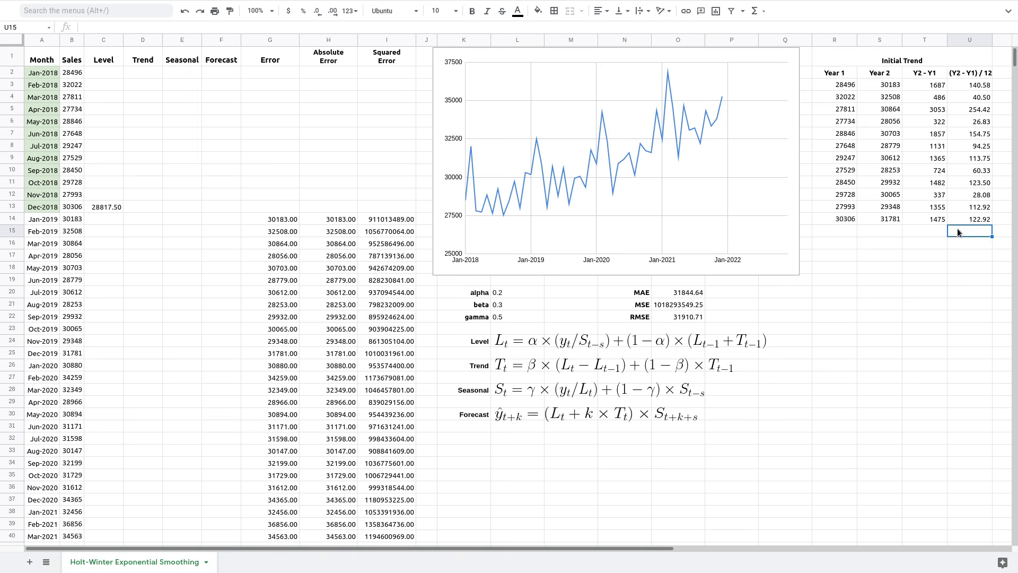
pyautogui.moveTo(979, 84); pyautogui.dragTo(981, 218)
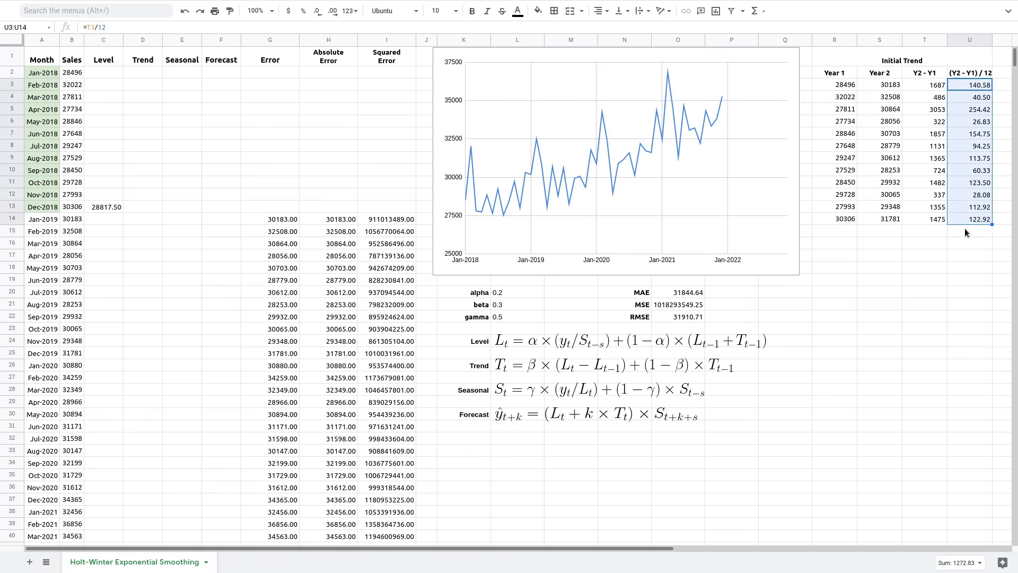
pyautogui.click(965, 230)
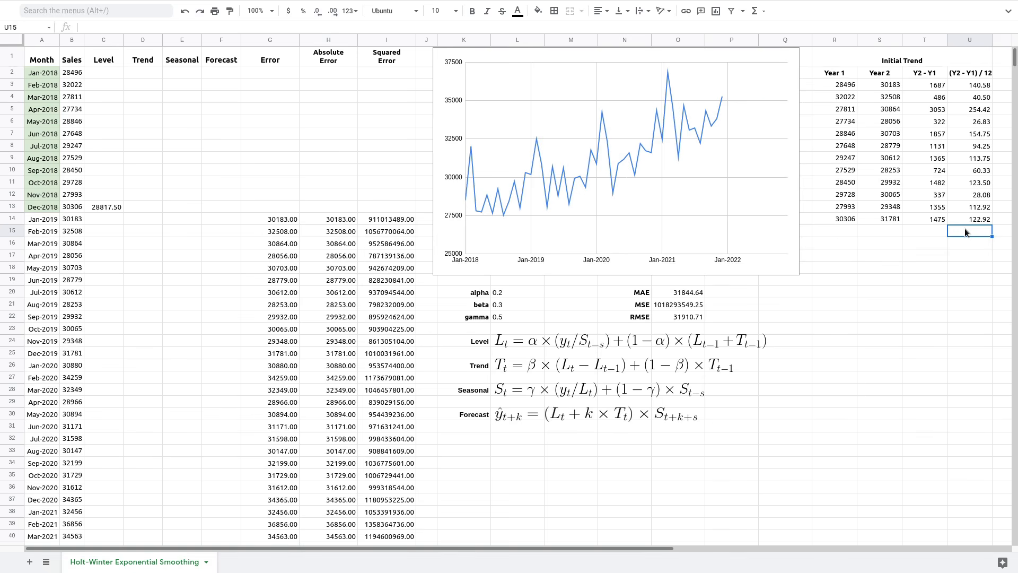
# - Enter =average(U3:U14) in U15 to get the 106.07 initial trend
pyautogui.write('=a')
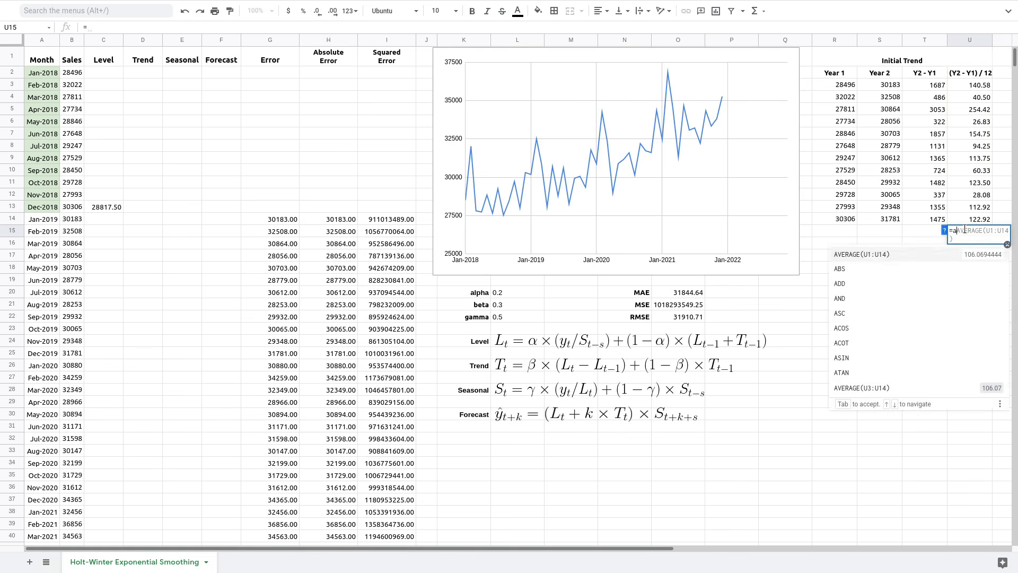
pyautogui.write('verage(')
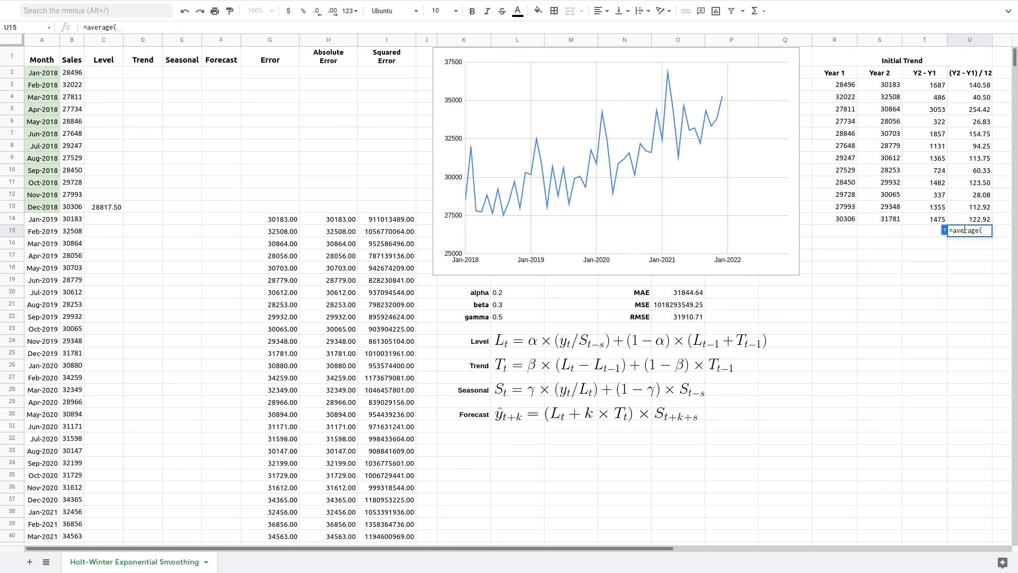
pyautogui.click(983, 85)
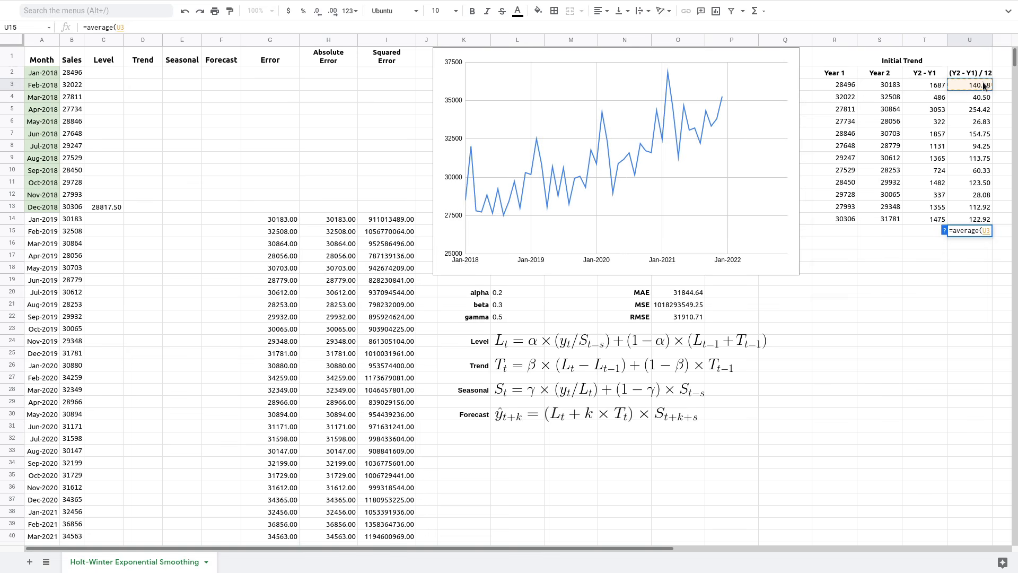
pyautogui.keyDown('shift'); pyautogui.click(975, 218); pyautogui.keyUp('shift')
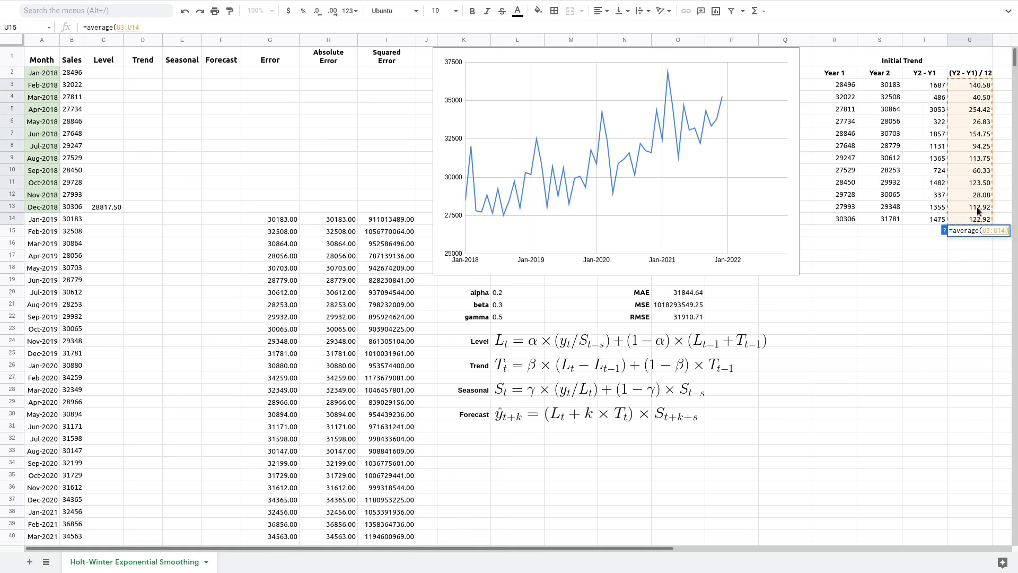
pyautogui.press('Return')
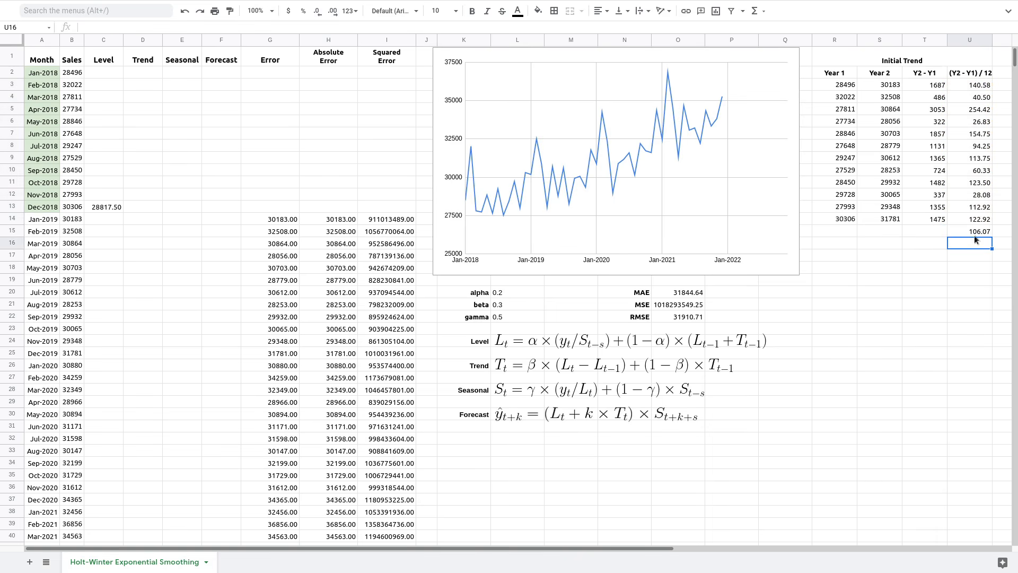
pyautogui.click(974, 232)
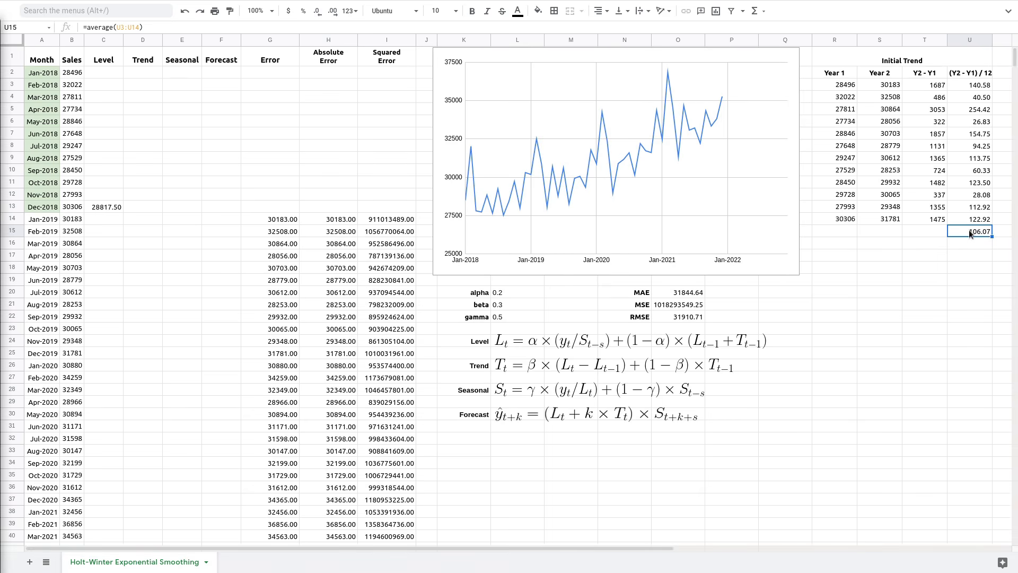
# - Link Dec-2018 Trend cell D13 to the 106.07 average in U15
pyautogui.click(142, 209)
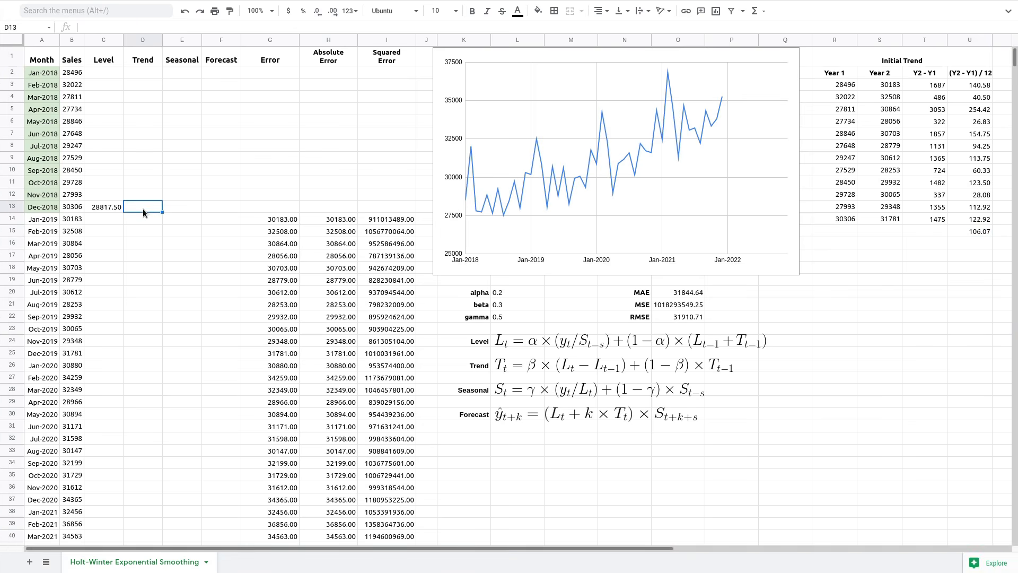
pyautogui.write('=')
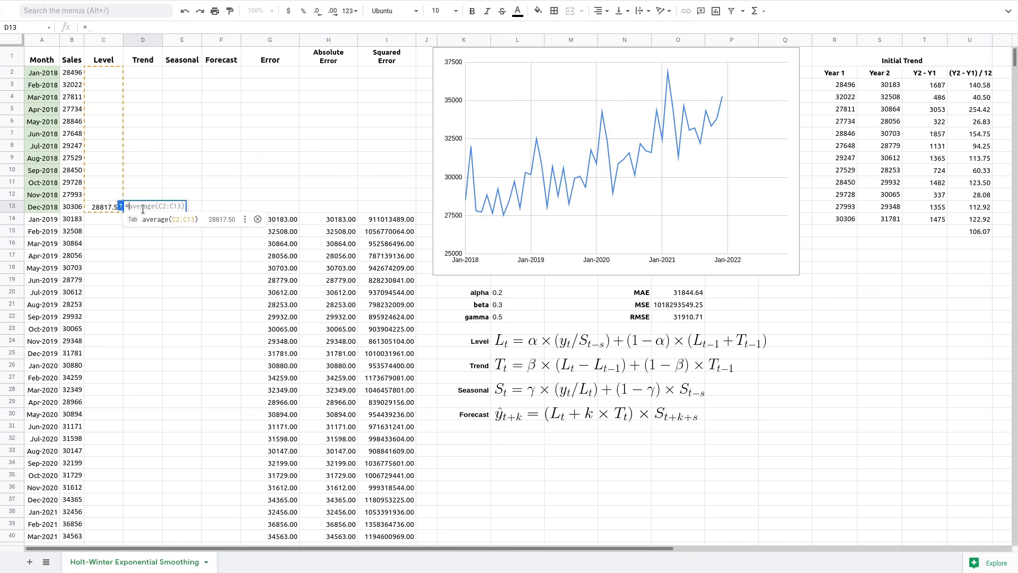
pyautogui.click(980, 231)
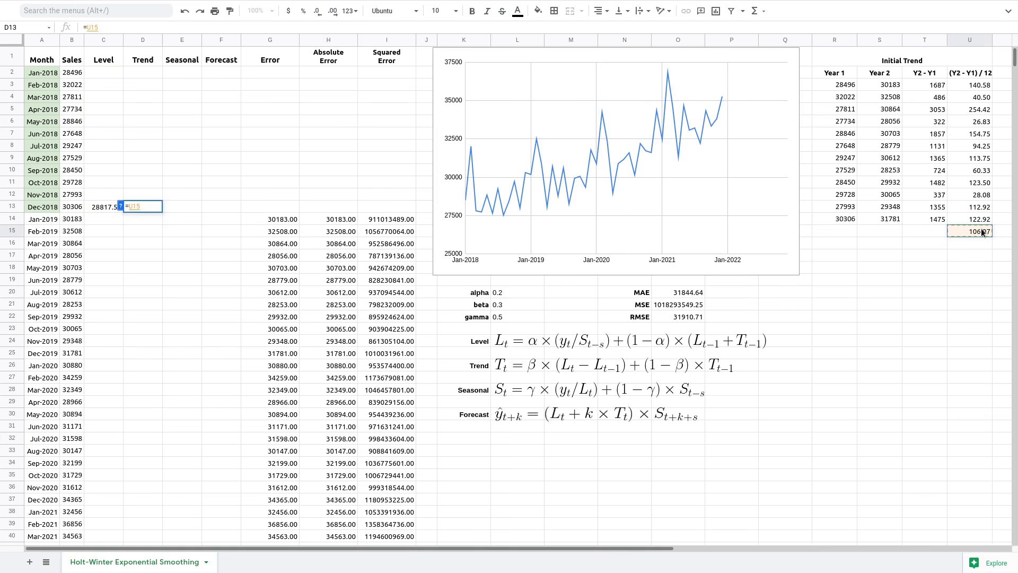
pyautogui.press('Return')
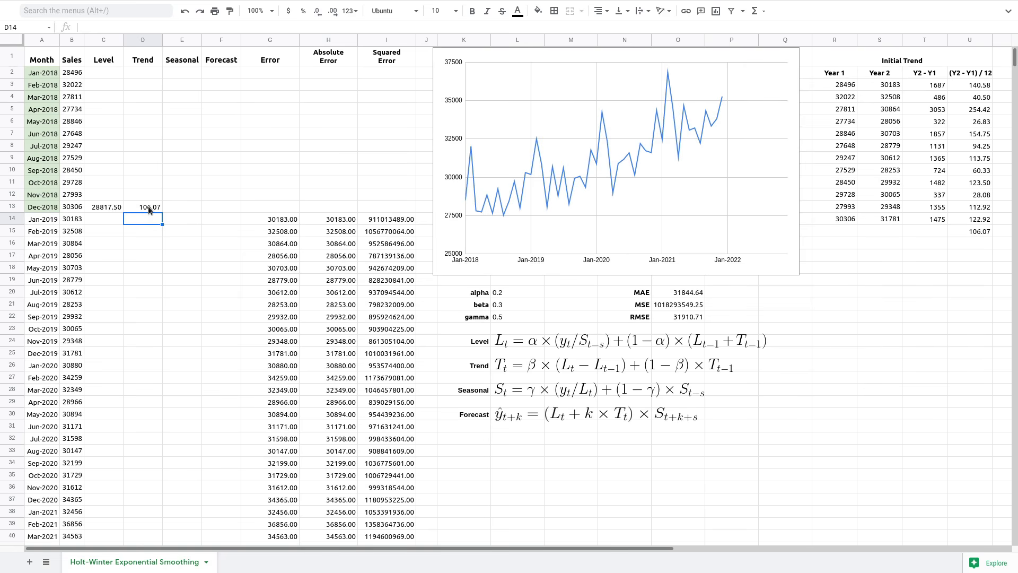
pyautogui.click(186, 206)
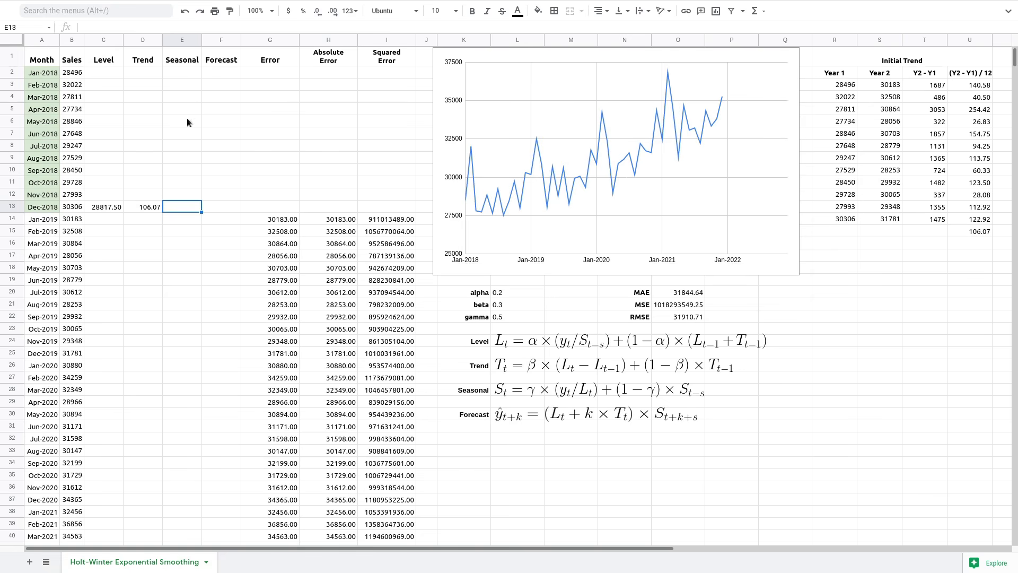
# - Enter =B2/$C$13 in the Jan-2018 Seasonal cell E2, locking the level reference
pyautogui.click(181, 73)
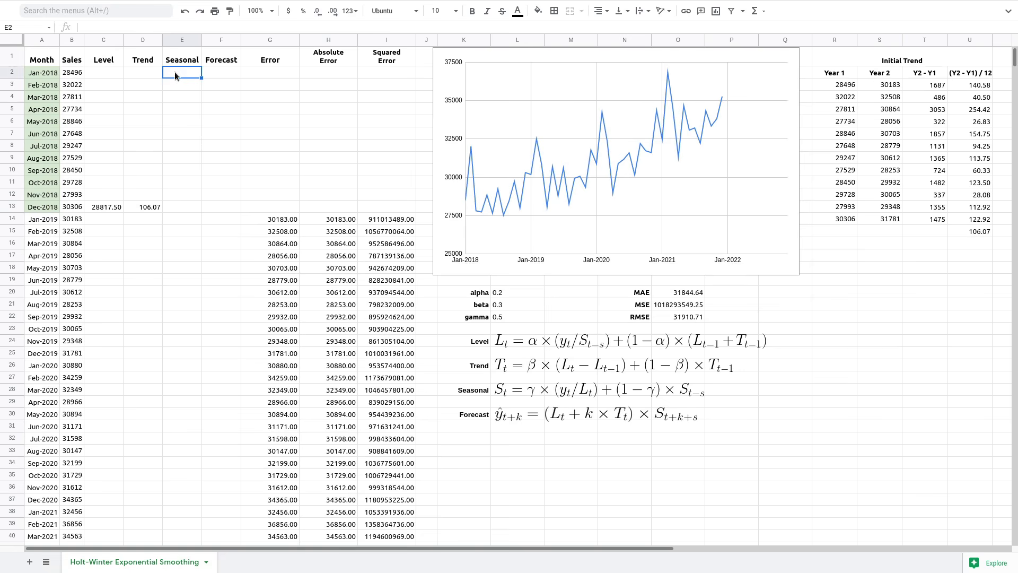
pyautogui.write('=')
pyautogui.click(70, 75)
pyautogui.write('/')
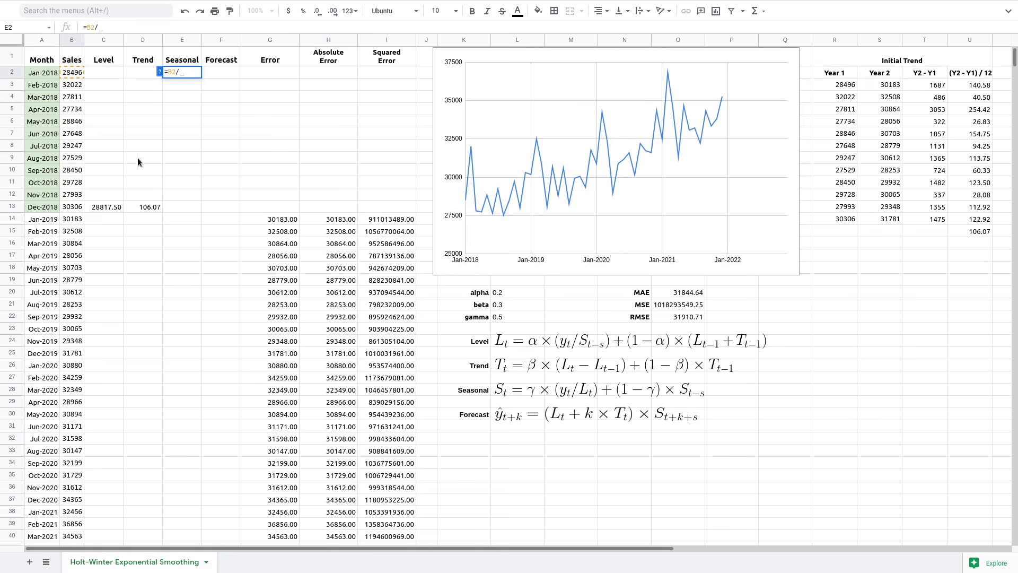
pyautogui.click(105, 210)
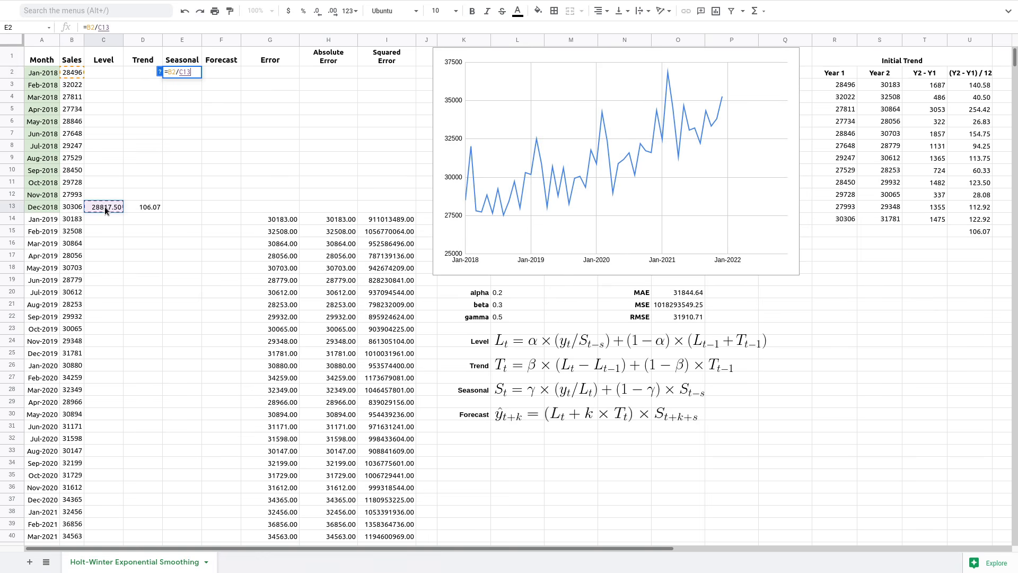
pyautogui.doubleClick(102, 28)
pyautogui.press('F4')
pyautogui.press('Return')
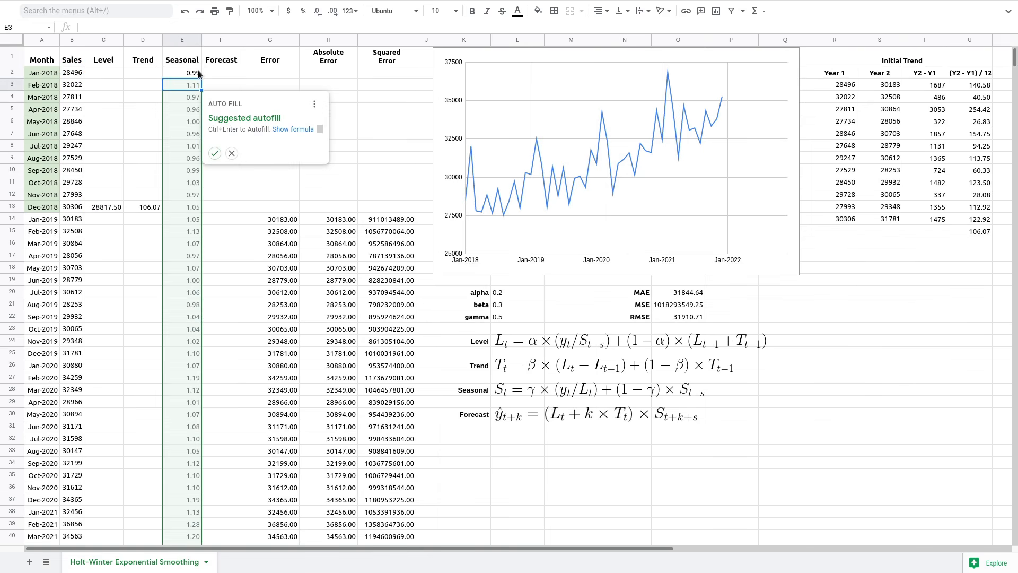
# - Copy the seasonal formula down through Dec-2018, giving indices 0.99 to 1.05
pyautogui.click(232, 153)
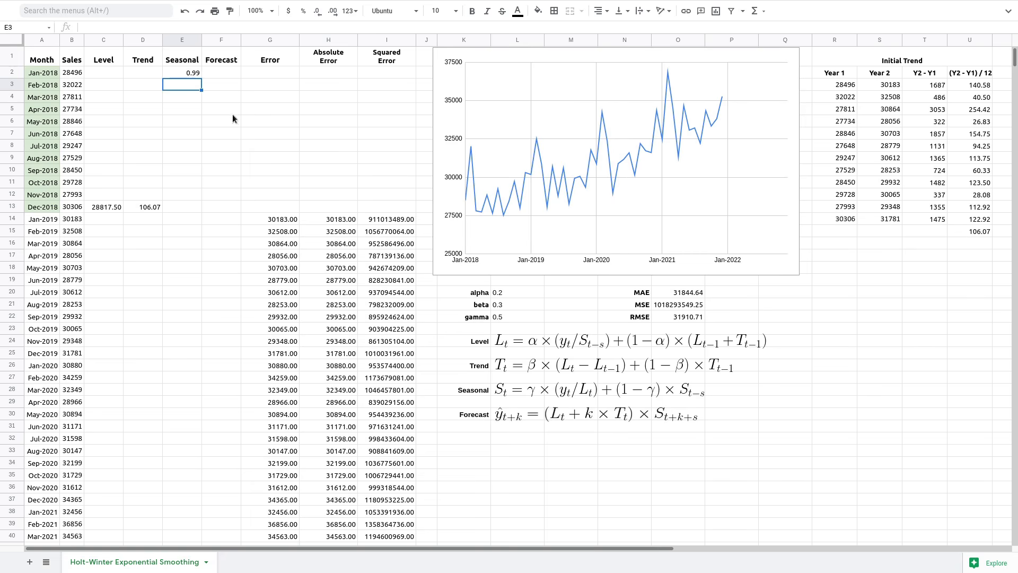
pyautogui.click(187, 74)
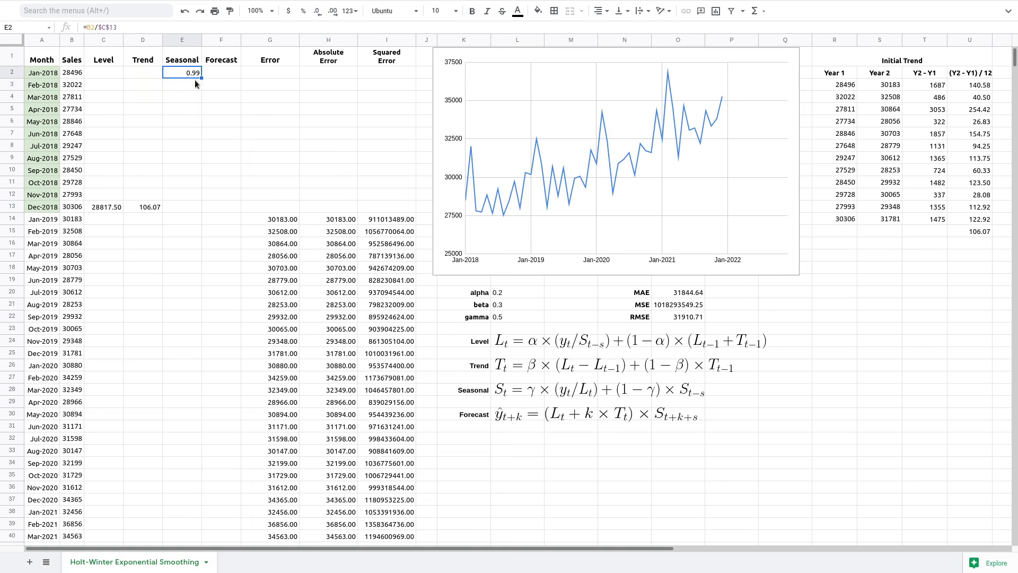
pyautogui.moveTo(200, 78); pyautogui.dragTo(191, 209)
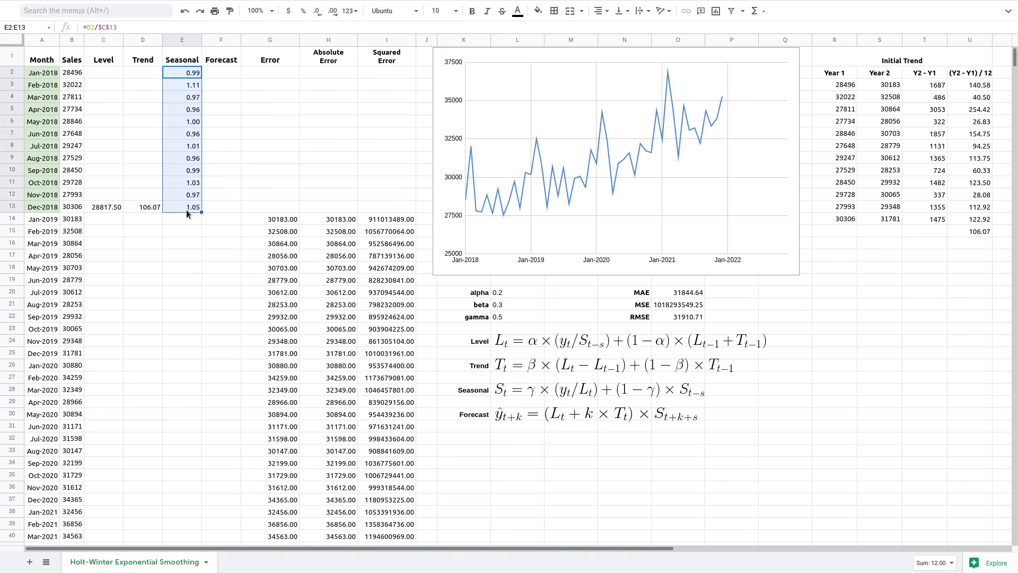
pyautogui.click(182, 206)
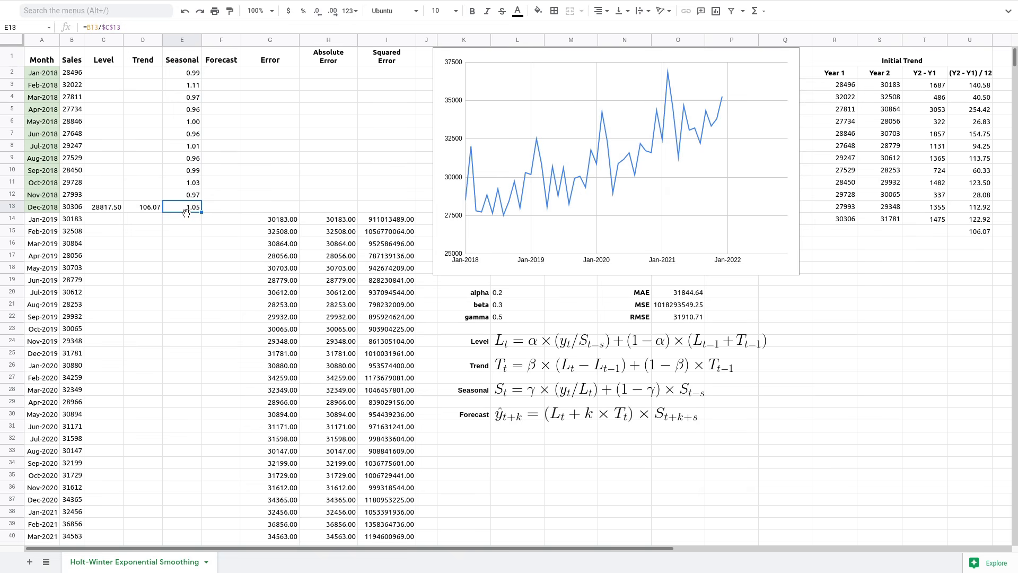
pyautogui.click(143, 29)
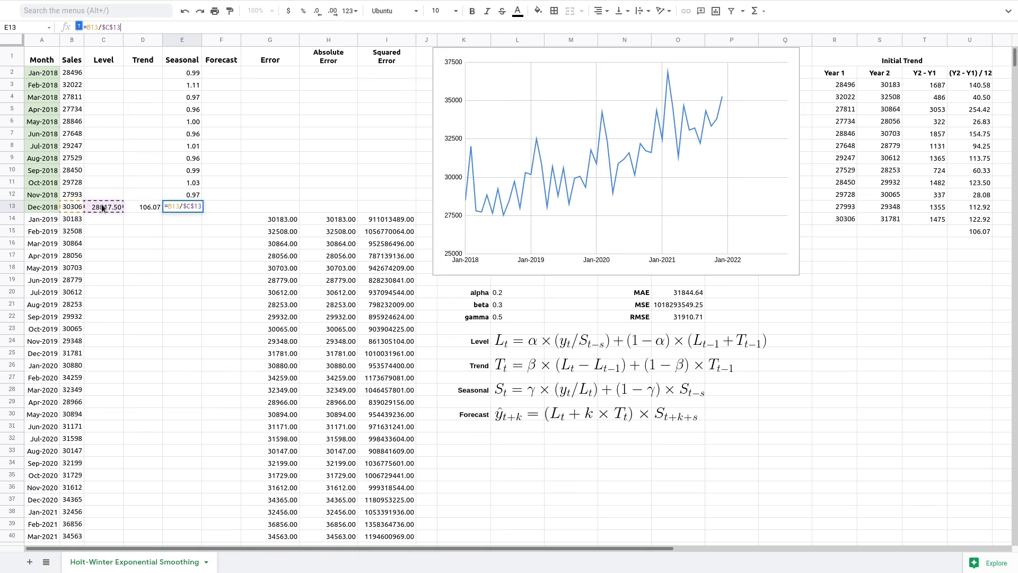
# - Commit =B13/$C$13 in E13 so the Dec-2018 seasonal index shows 1.05
pyautogui.press('Return')
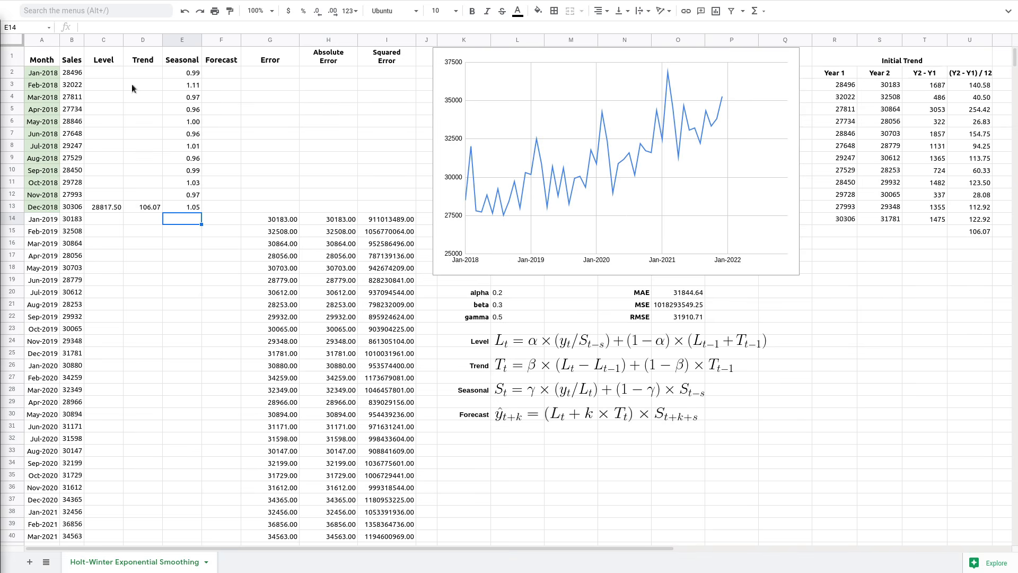
# - Start the Jan-2019 level in C14 with =$L$20*(B14/E2), alpha times deseasonalised sales
pyautogui.click(105, 223)
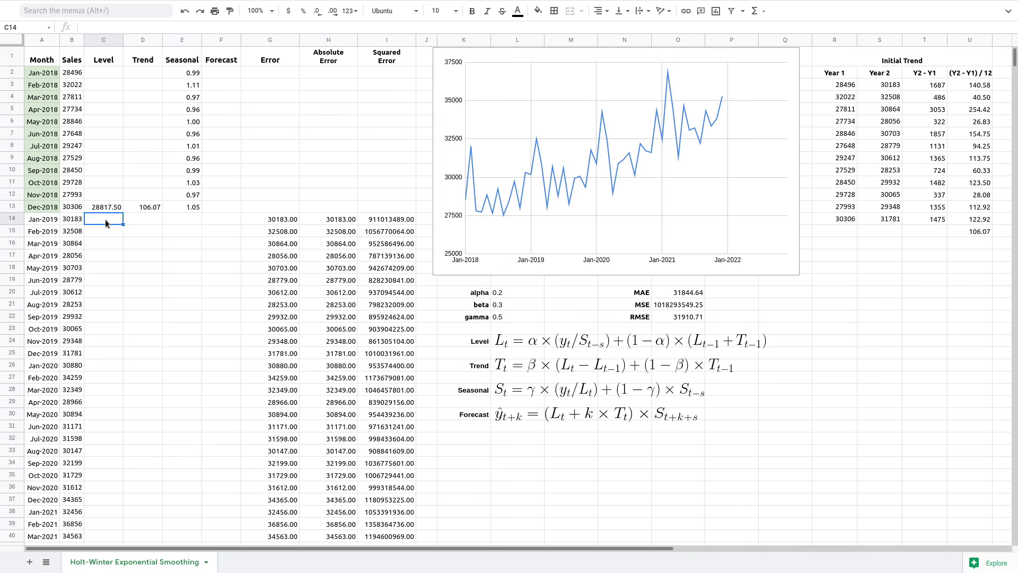
pyautogui.write('=')
pyautogui.click(493, 292)
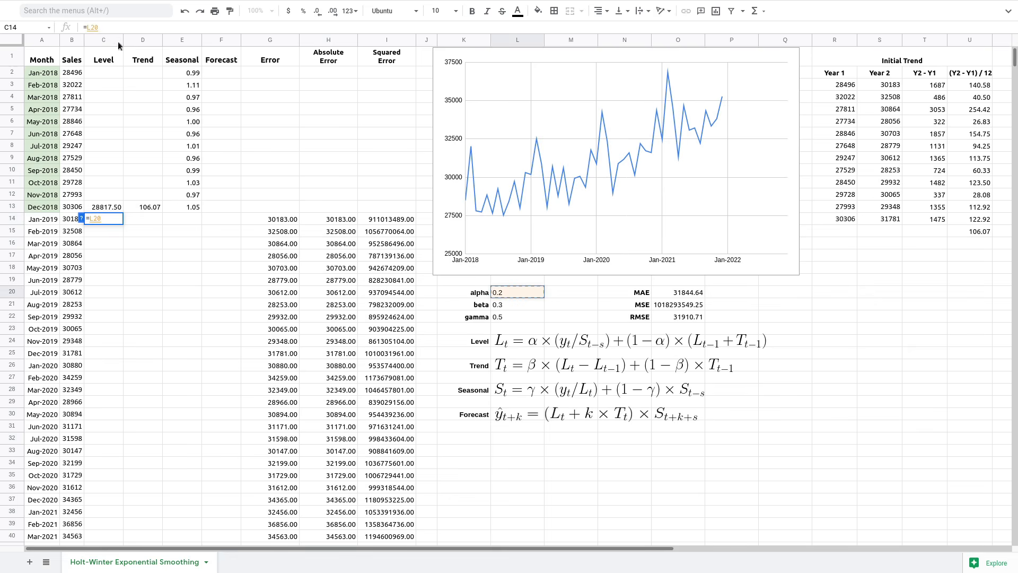
pyautogui.doubleClick(93, 27)
pyautogui.press('F4')
pyautogui.click(135, 23)
pyautogui.write('*(')
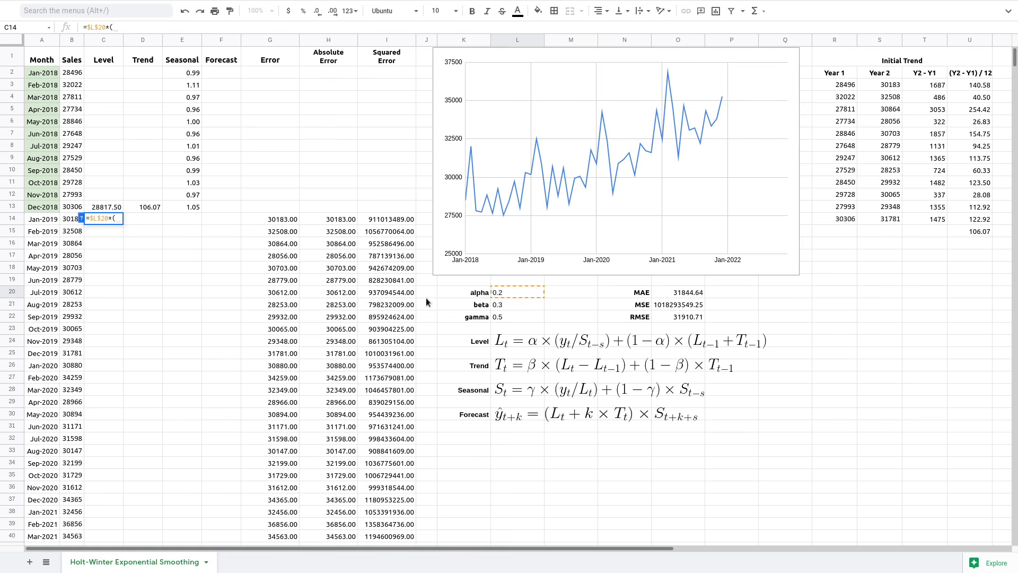
pyautogui.click(67, 220)
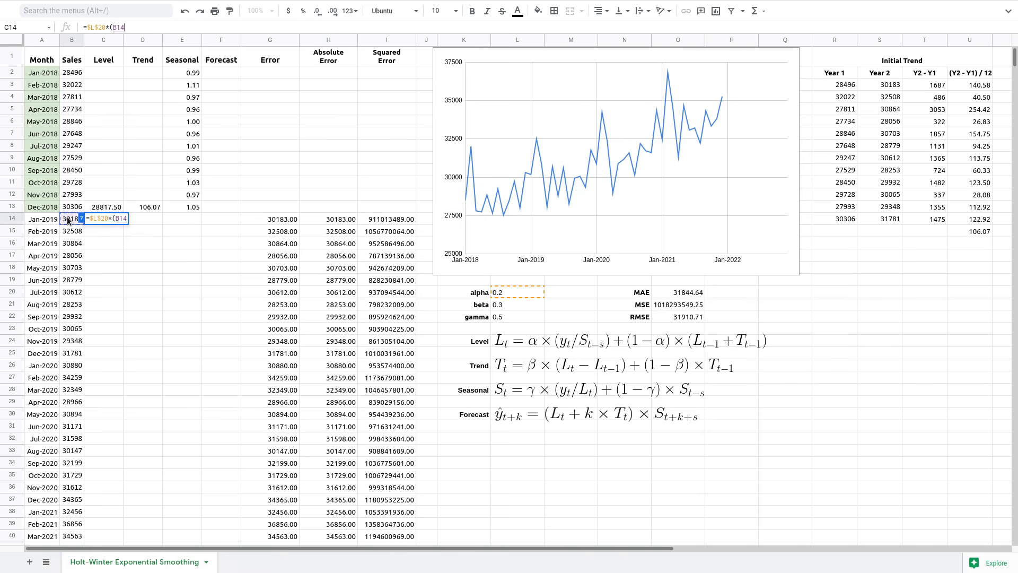
pyautogui.write('/')
pyautogui.click(194, 73)
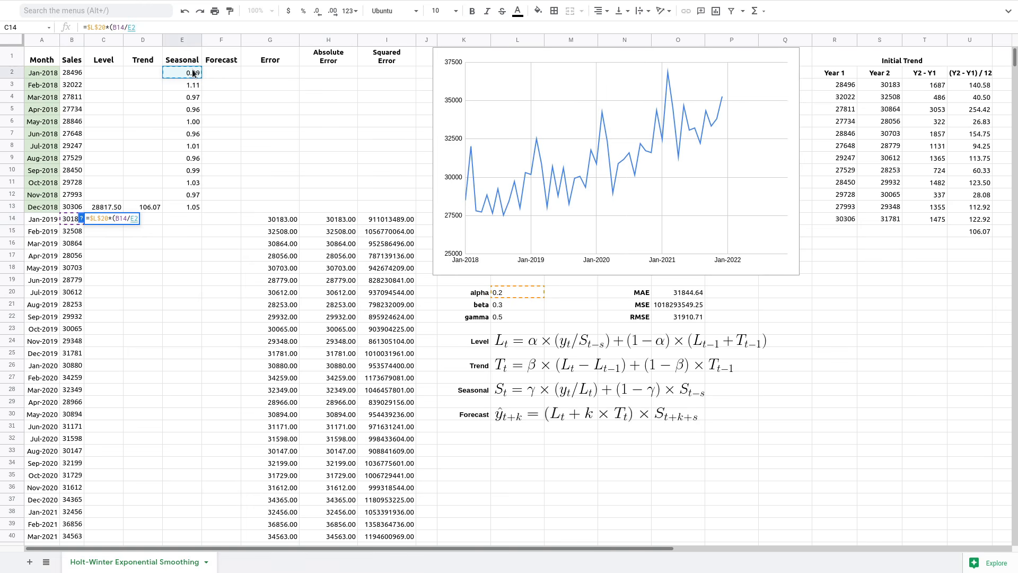
# - Complete it with +(1-$L$20)*(C13+D13) and commit, giving 29243.56
pyautogui.write(')+(1-')
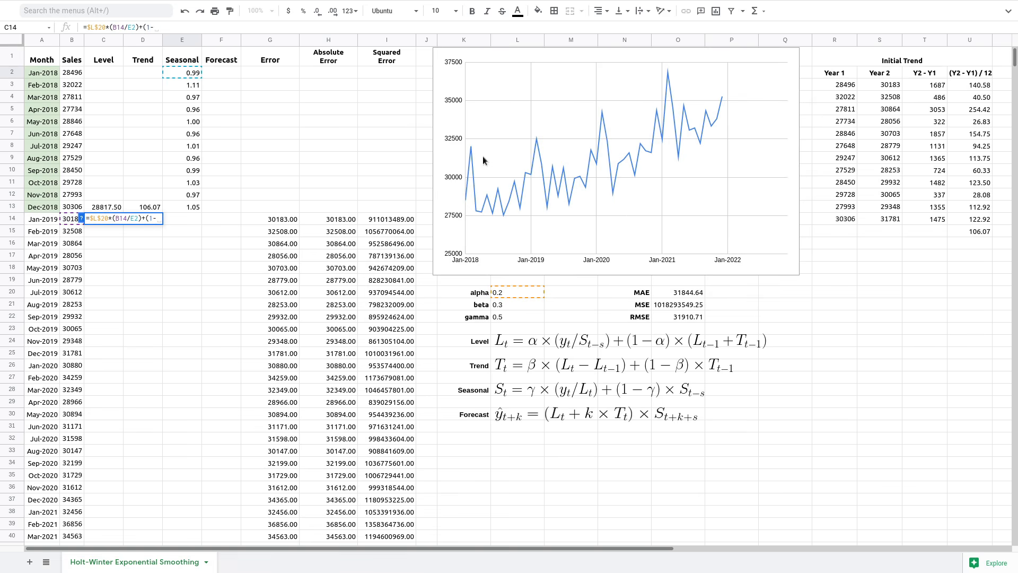
pyautogui.click(521, 294)
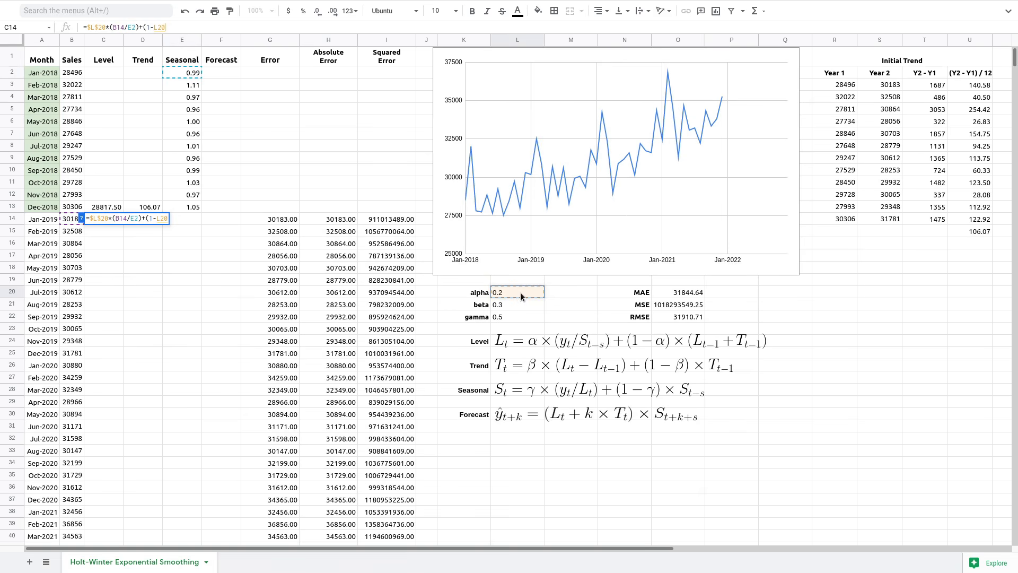
pyautogui.doubleClick(159, 27)
pyautogui.press('F4')
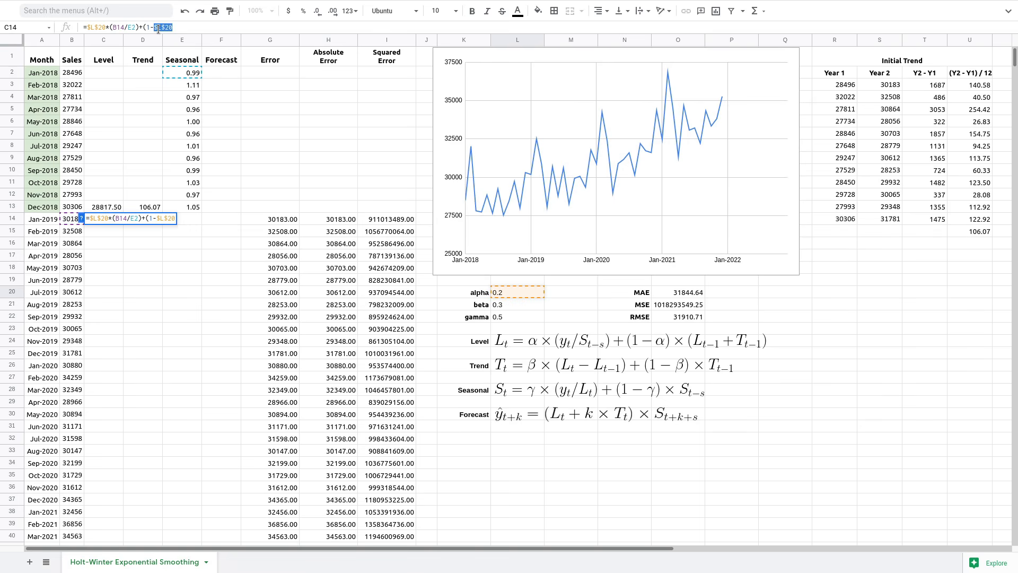
pyautogui.click(183, 30)
pyautogui.write(')')
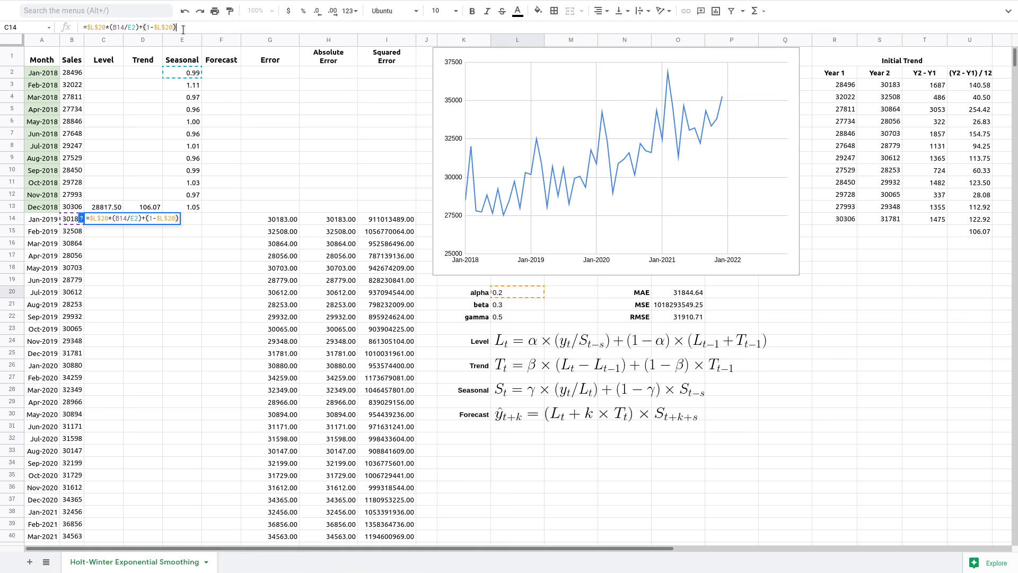
pyautogui.write('*(')
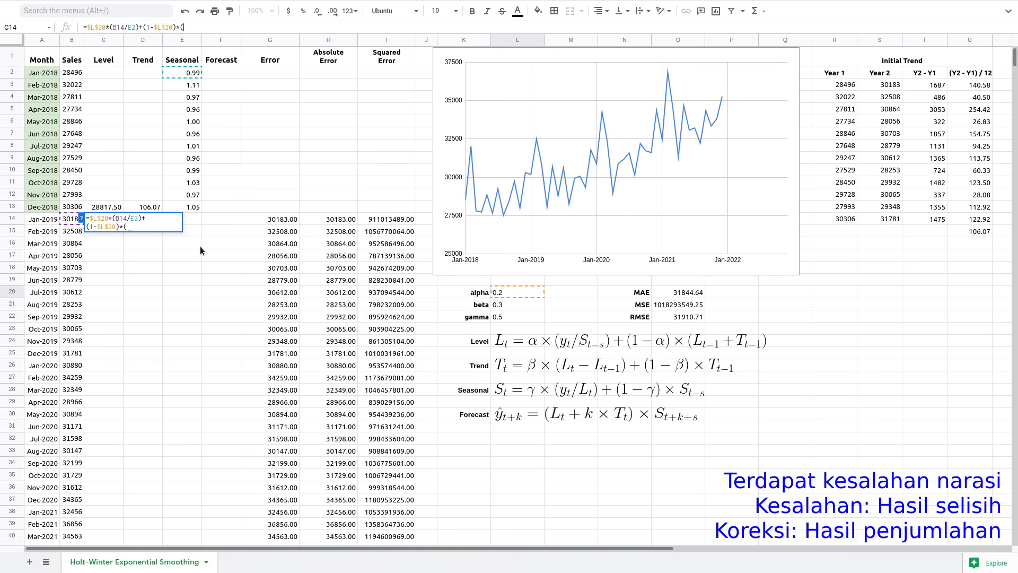
pyautogui.click(110, 208)
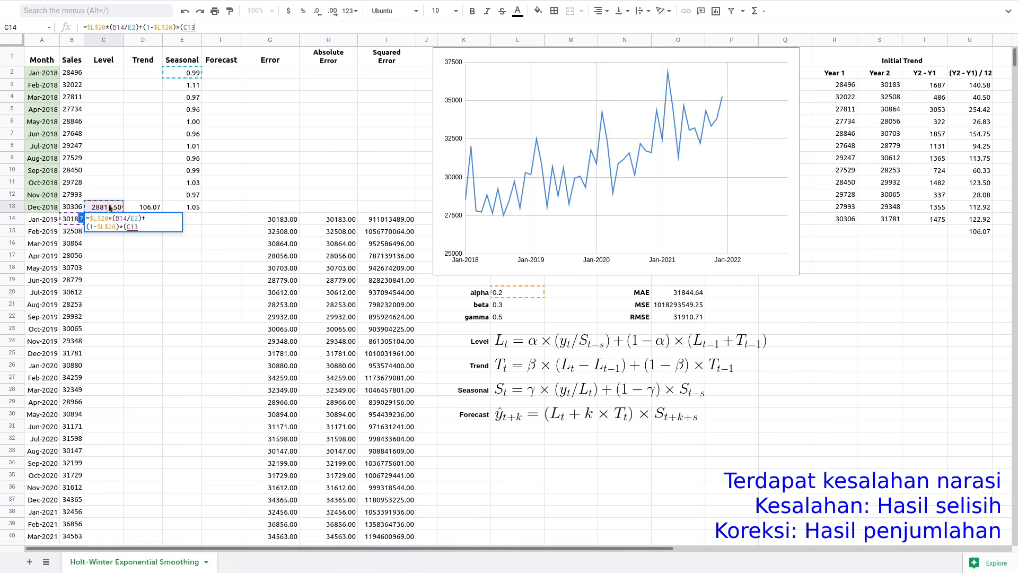
pyautogui.write('+')
pyautogui.click(149, 208)
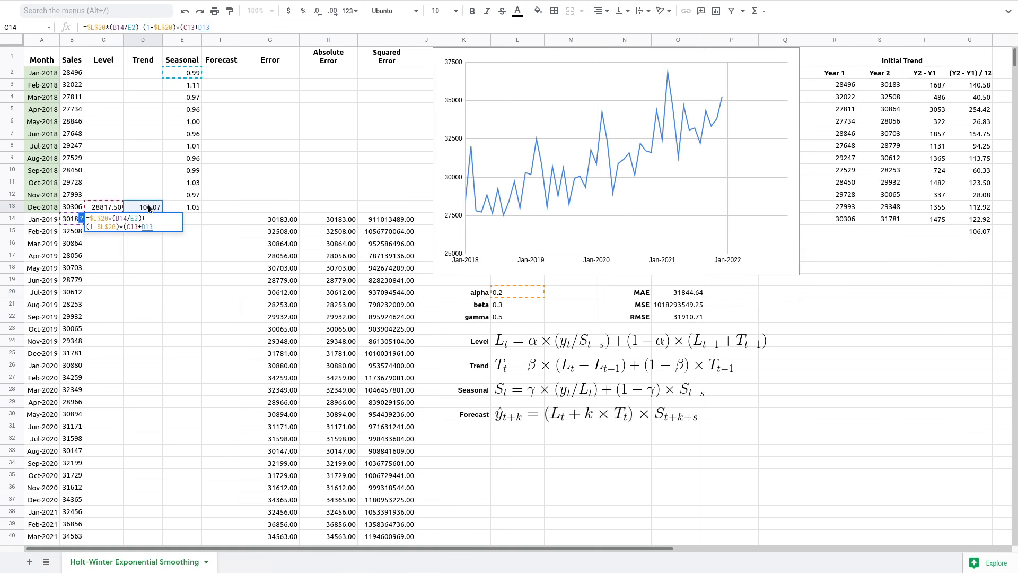
pyautogui.write(')')
pyautogui.press('Return')
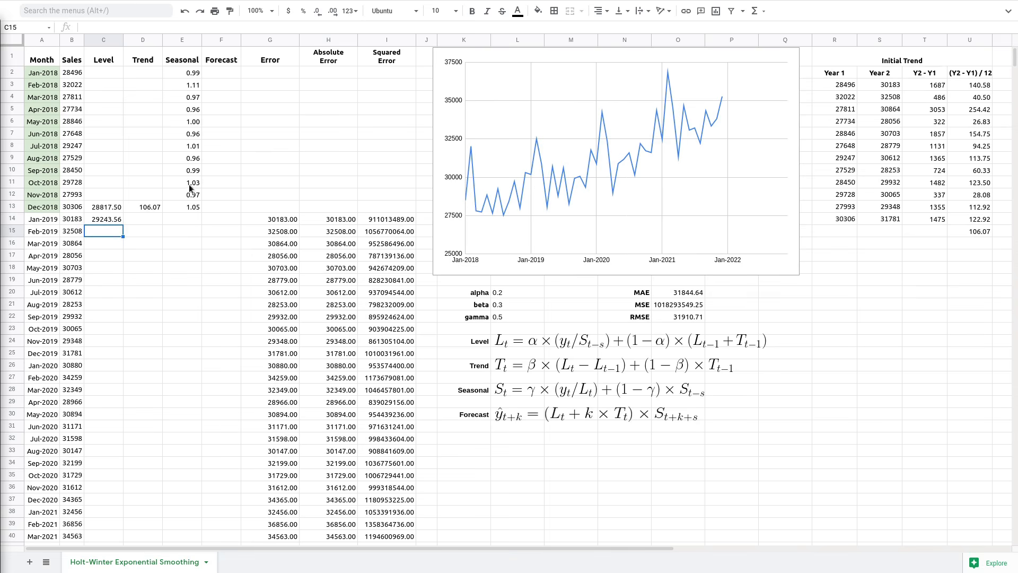
# - Start the Jan-2019 trend in D14 as =$L$21*(C14-C13), with beta locked absolute
pyautogui.click(147, 215)
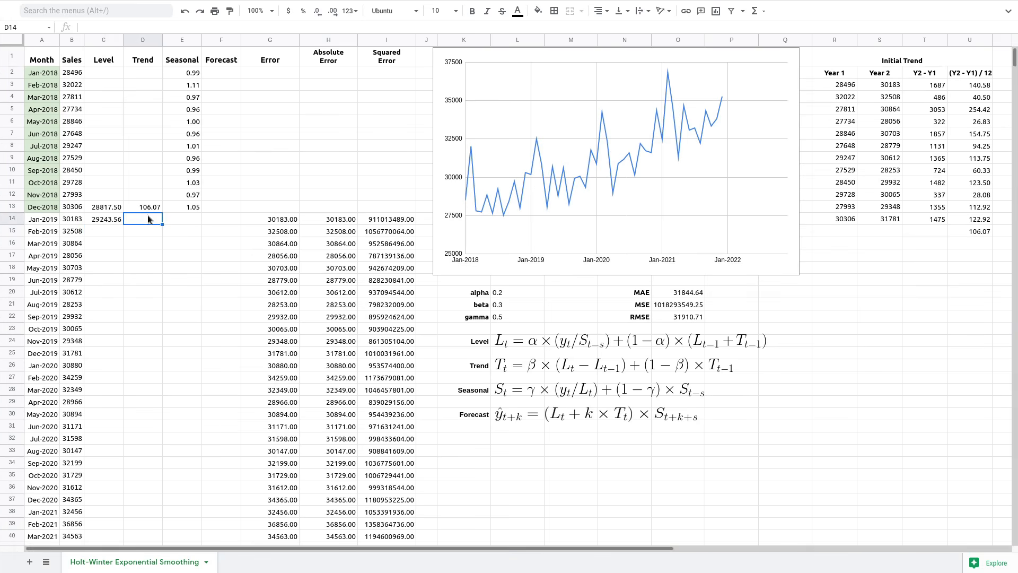
pyautogui.write('=')
pyautogui.click(501, 306)
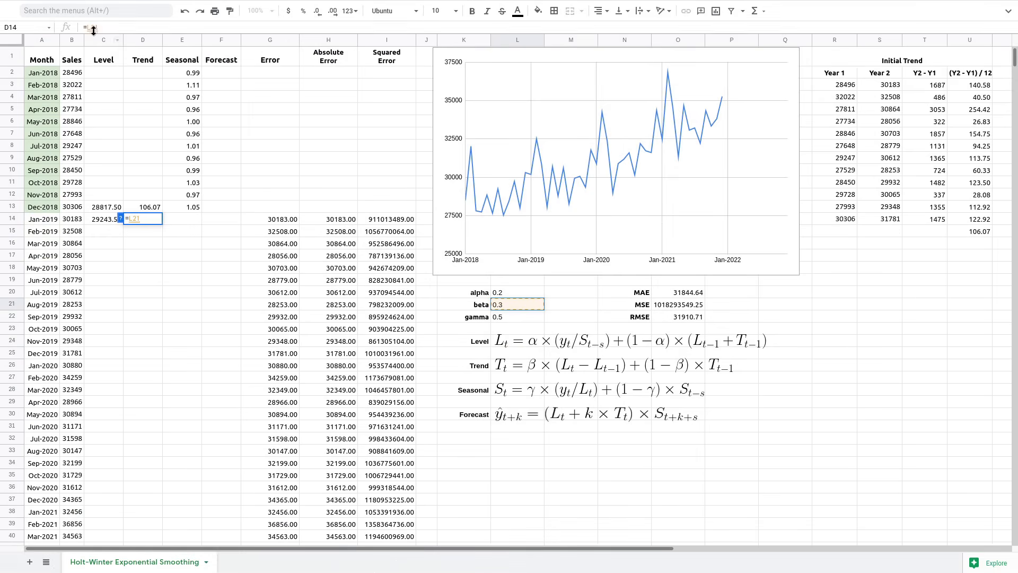
pyautogui.doubleClick(93, 27)
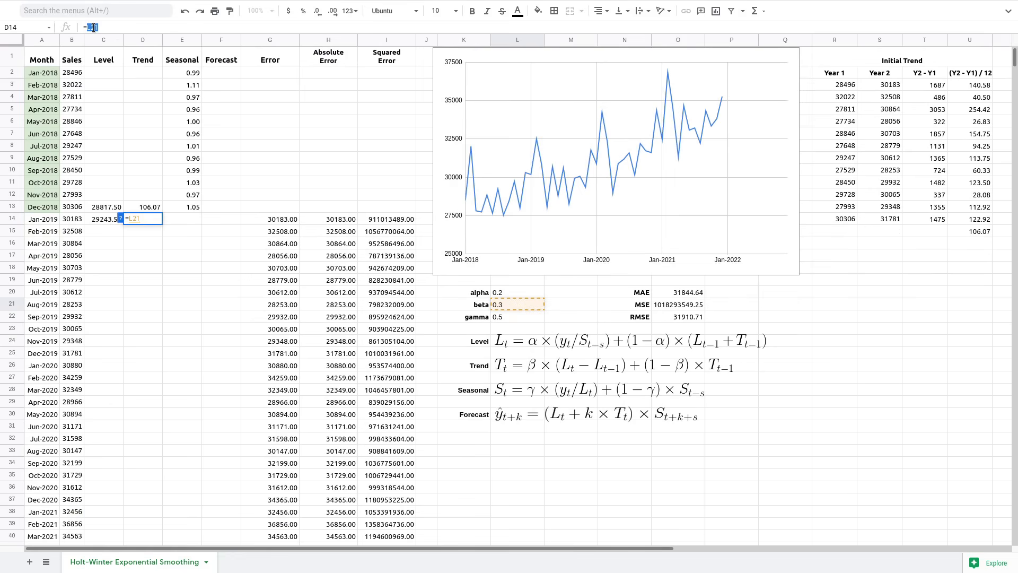
pyautogui.press('F4')
pyautogui.click(127, 28)
pyautogui.write('*')
pyautogui.write('(')
pyautogui.click(97, 218)
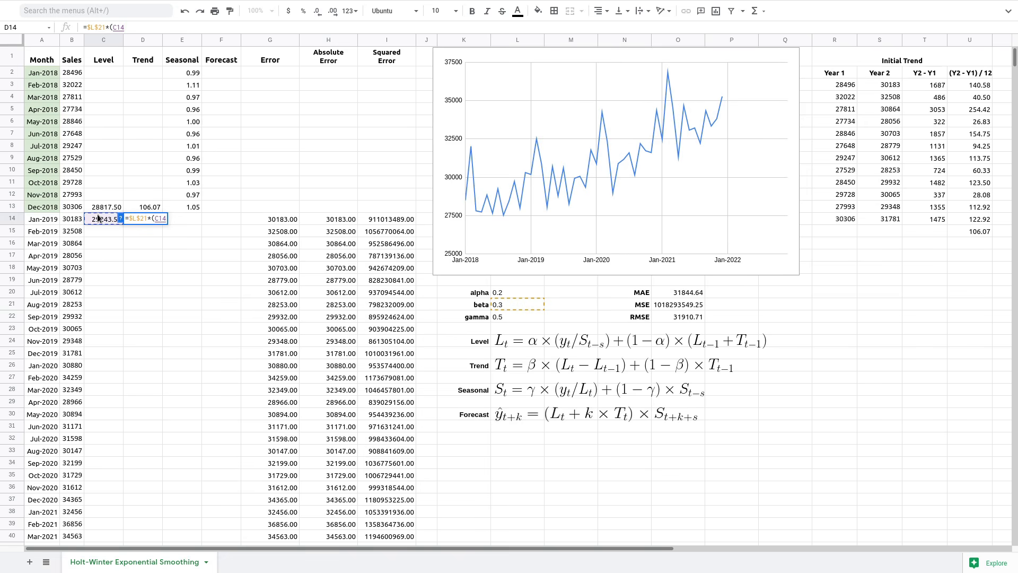
pyautogui.write('-')
pyautogui.click(103, 207)
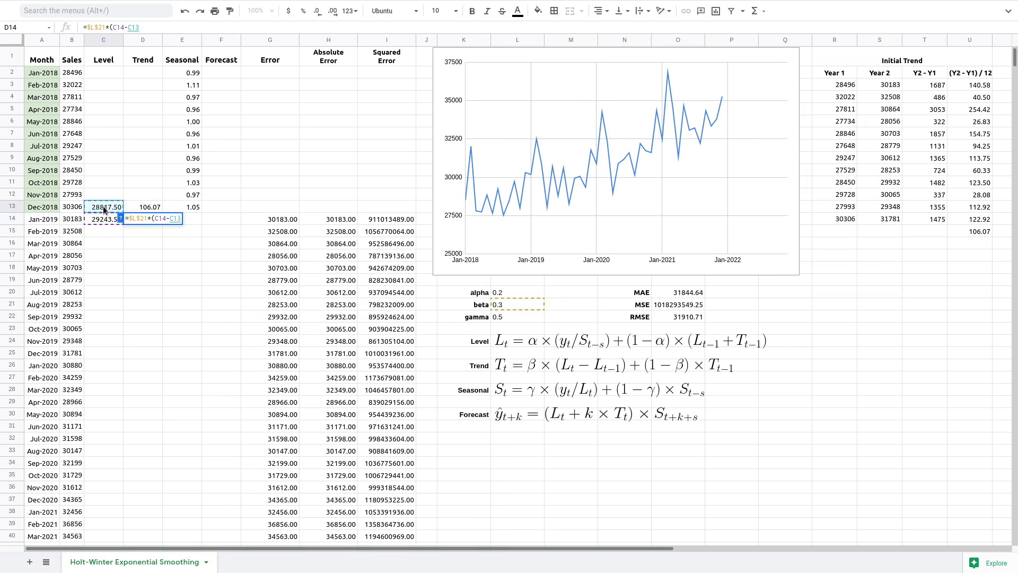
pyautogui.write(')')
# - Complete the trend formula with +(1-$L$21)*D13 and commit it, giving 202.07
pyautogui.click(270, 22)
pyautogui.write('+(1-')
pyautogui.click(510, 304)
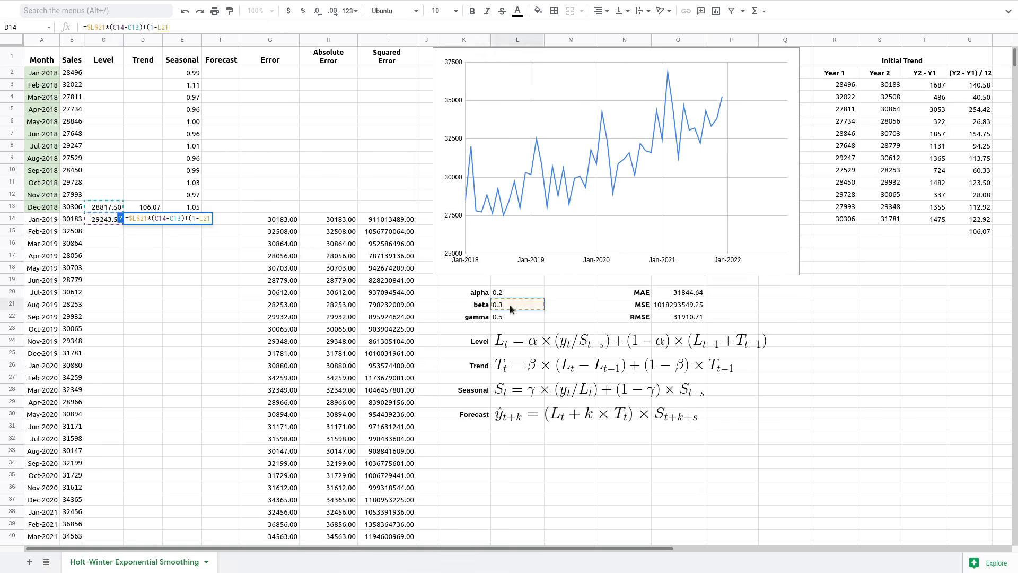
pyautogui.doubleClick(163, 28)
pyautogui.press('F4')
pyautogui.write(')')
pyautogui.press('BackSpace')
pyautogui.click(514, 304)
pyautogui.press('F4')
pyautogui.click(195, 29)
pyautogui.write(')*')
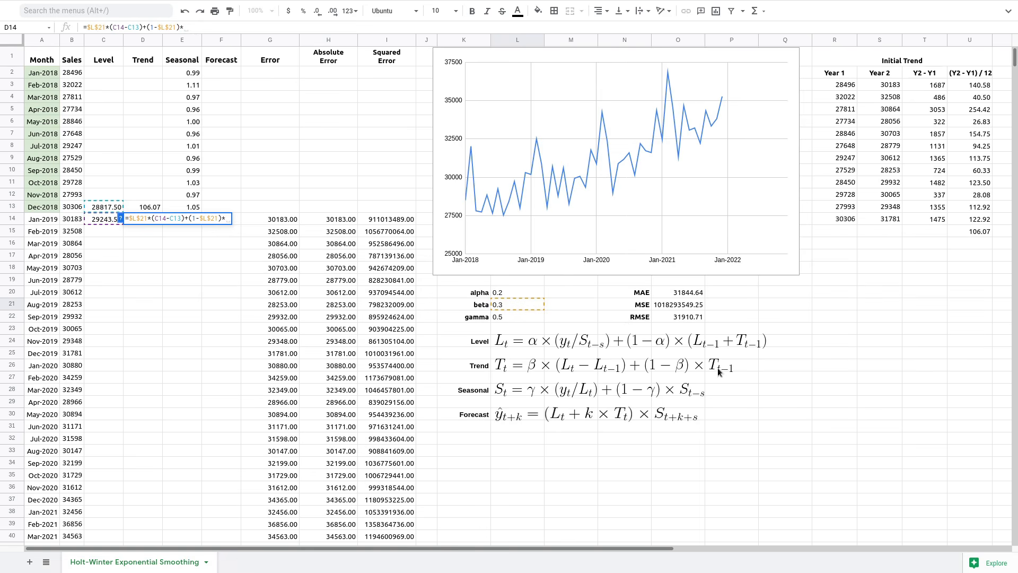
pyautogui.click(148, 205)
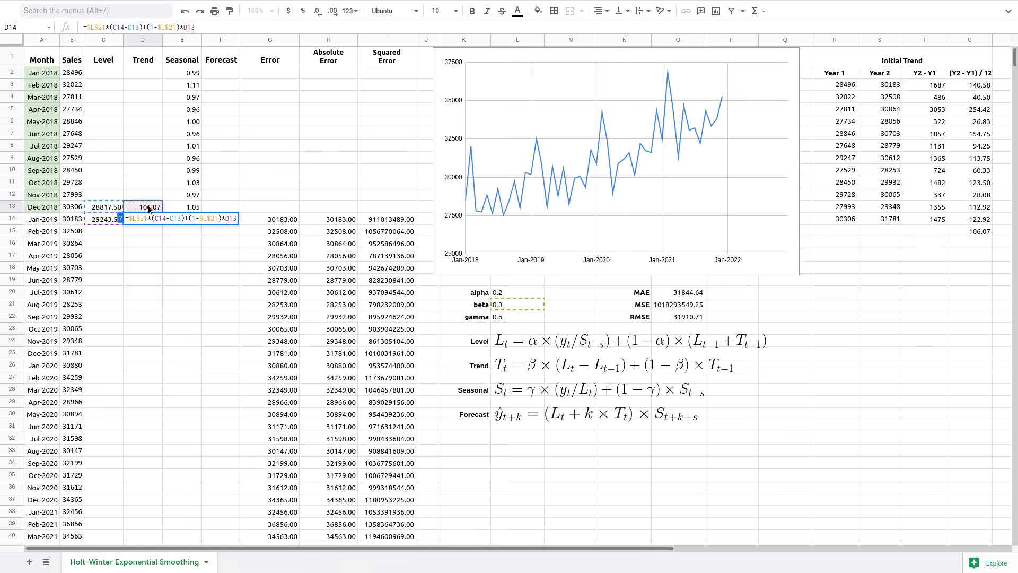
pyautogui.press('Return')
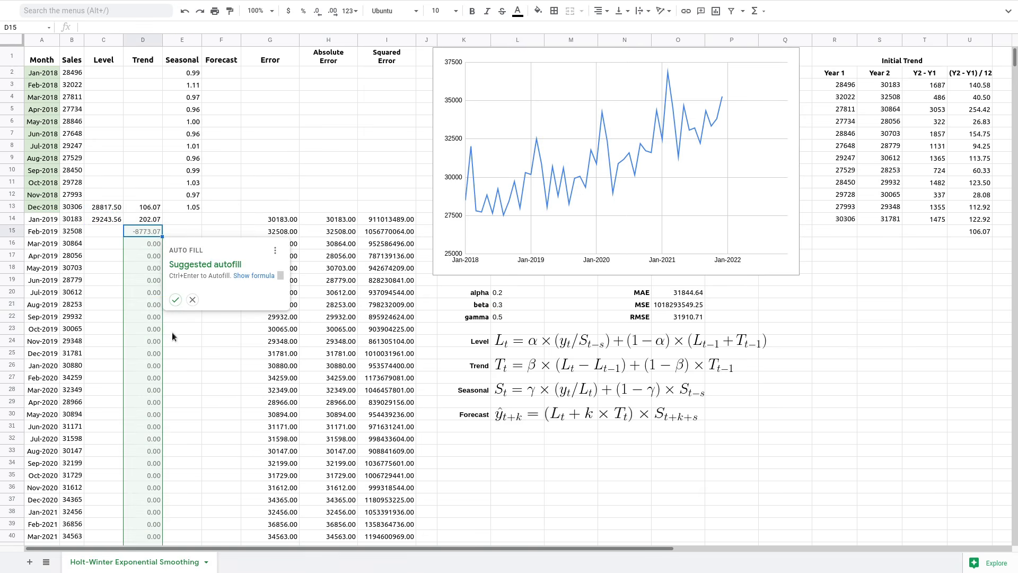
# - Reject the Trend autofill suggestion and begin E14 with =$L$22*( using absolute gamma
pyautogui.click(193, 300)
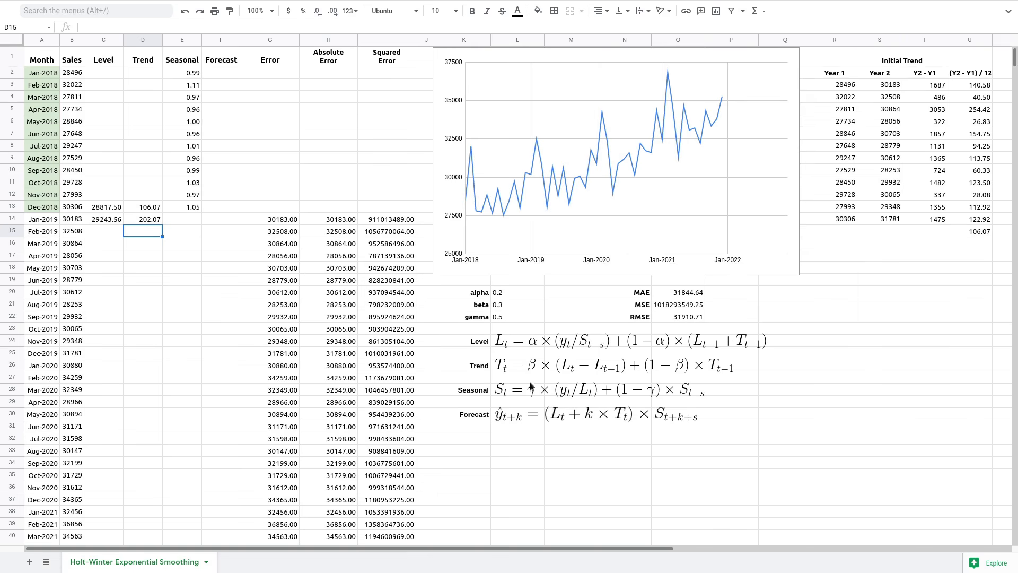
pyautogui.click(177, 223)
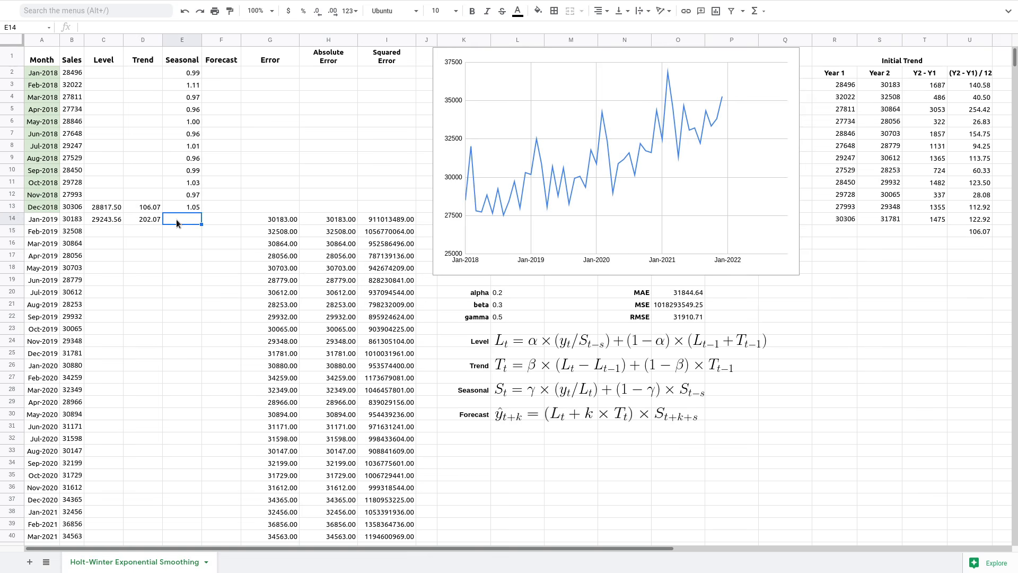
pyautogui.write('=')
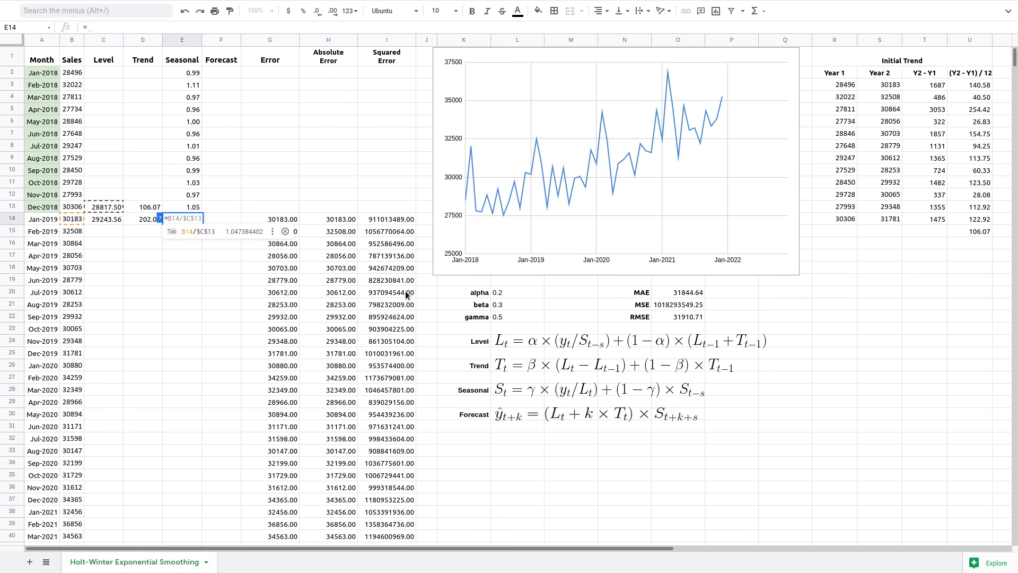
pyautogui.click(506, 316)
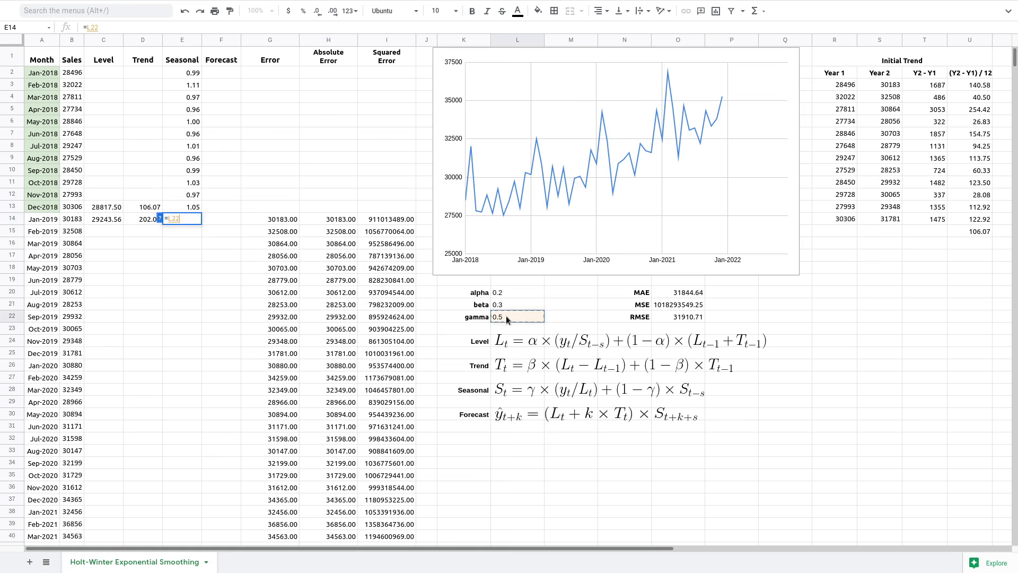
pyautogui.doubleClick(92, 27)
pyautogui.press('F4')
pyautogui.click(129, 27)
pyautogui.write('*(')
# - Complete the seasonal formula as B14/C14)+(1-$L$22)*E2 and commit it, showing 1.01
pyautogui.click(73, 220)
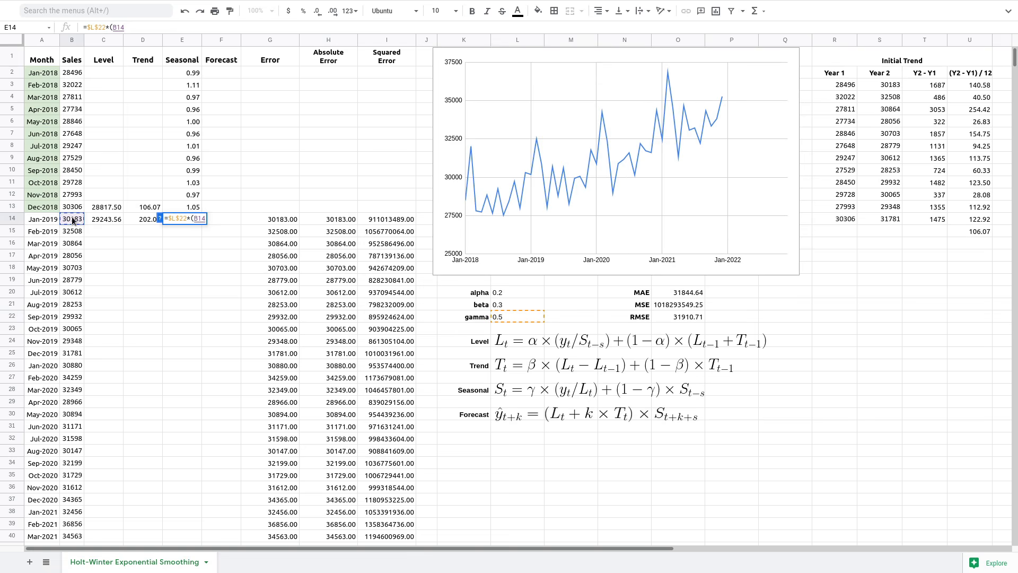
pyautogui.write('/')
pyautogui.click(107, 222)
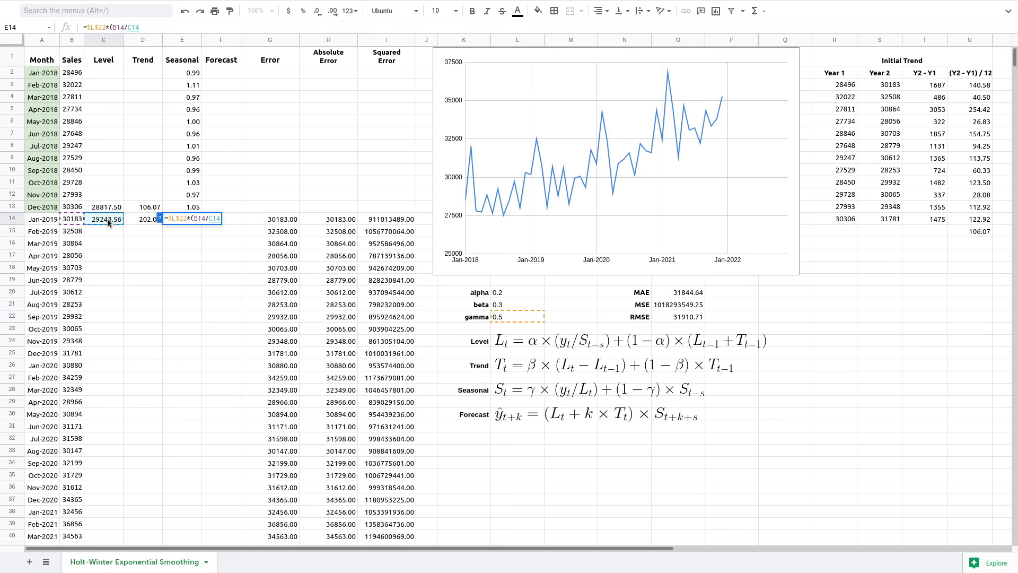
pyautogui.write(')+(1-')
pyautogui.click(514, 315)
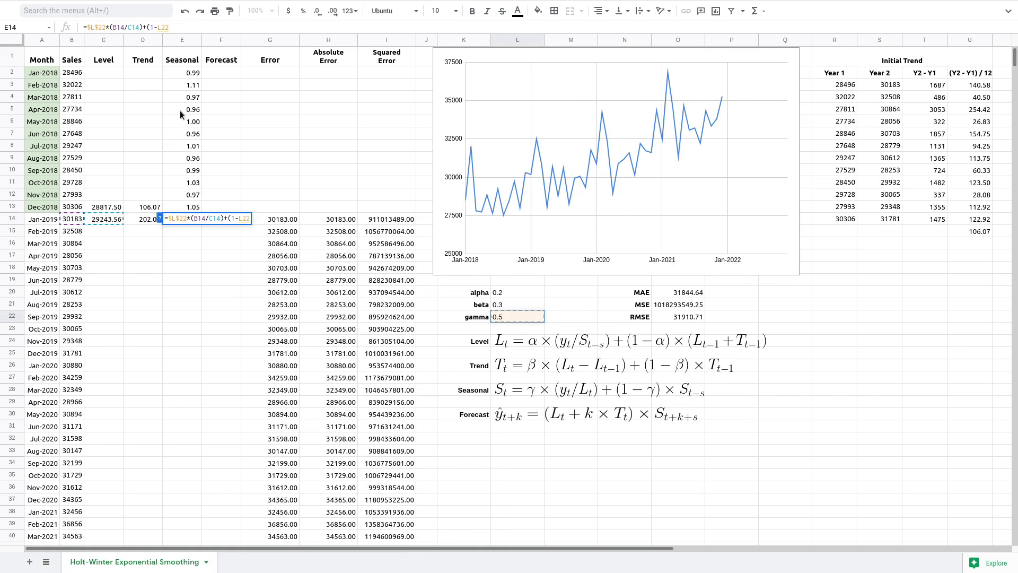
pyautogui.doubleClick(161, 27)
pyautogui.press('F4')
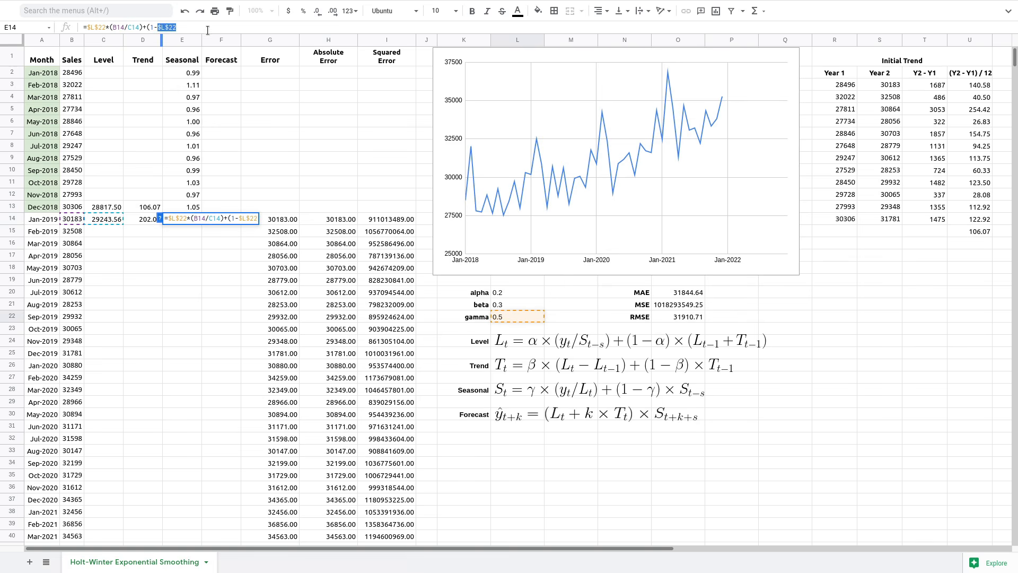
pyautogui.write(')')
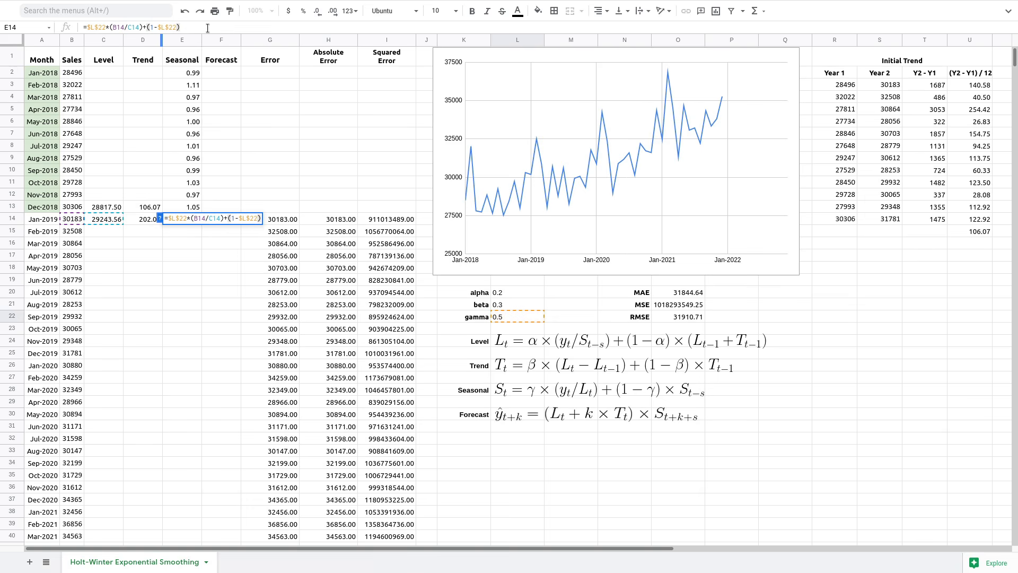
pyautogui.write('*')
pyautogui.click(192, 74)
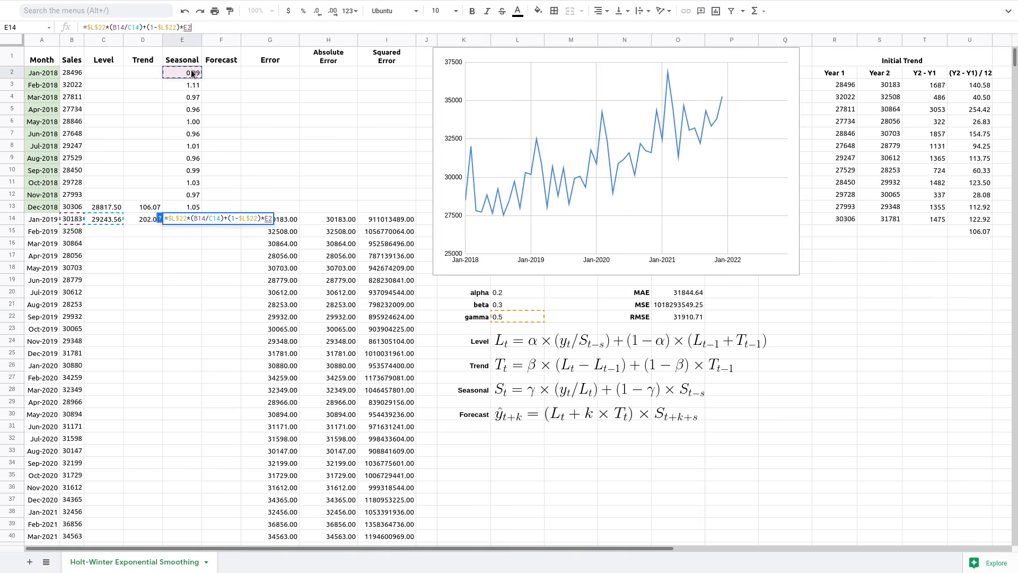
pyautogui.press('Return')
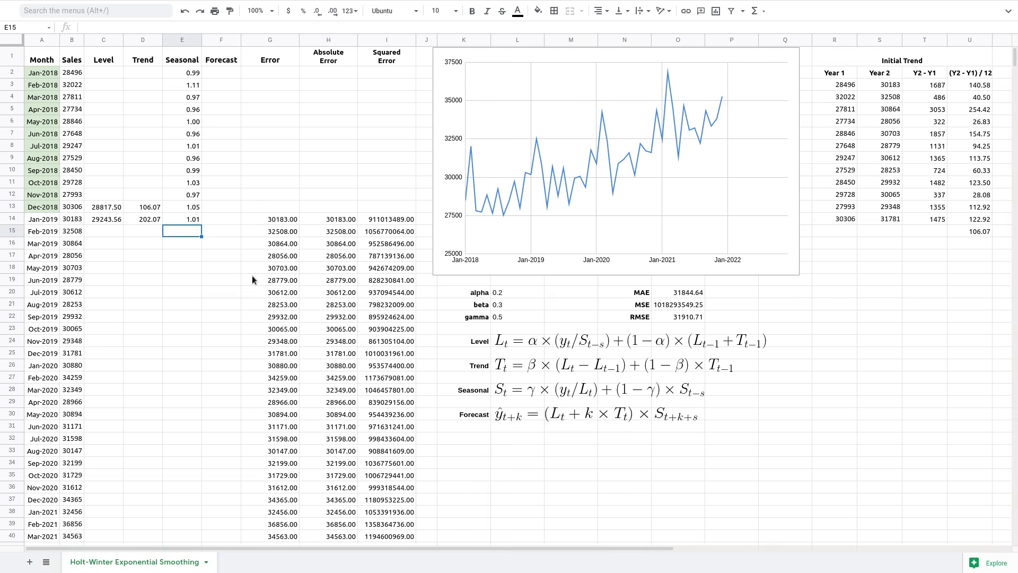
# - Enter =(C13+1*D13)*E2 in F14 for a 28600.89 forecast and decline the autofill suggestion
pyautogui.click(221, 221)
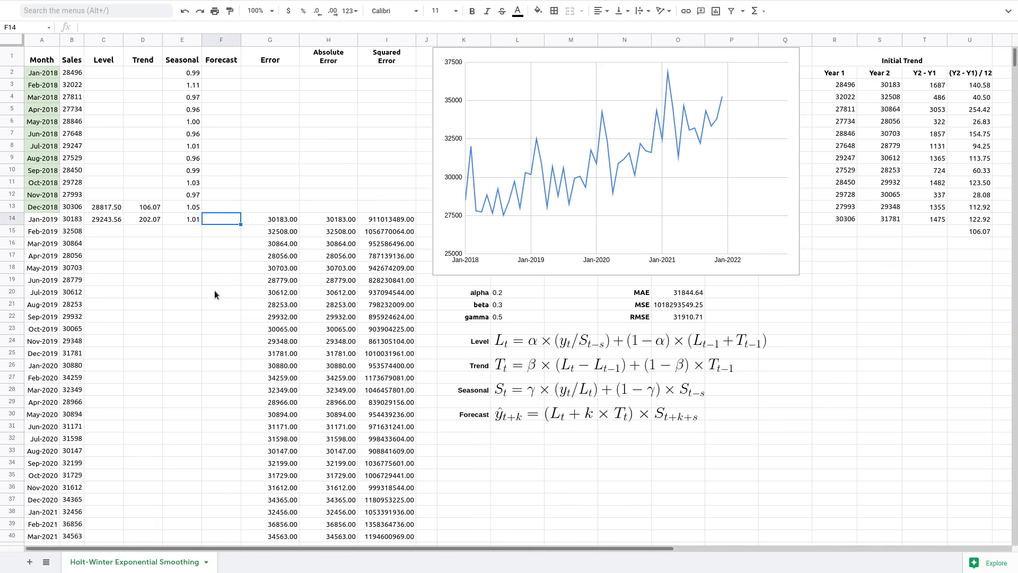
pyautogui.write('=')
pyautogui.write('(')
pyautogui.click(107, 207)
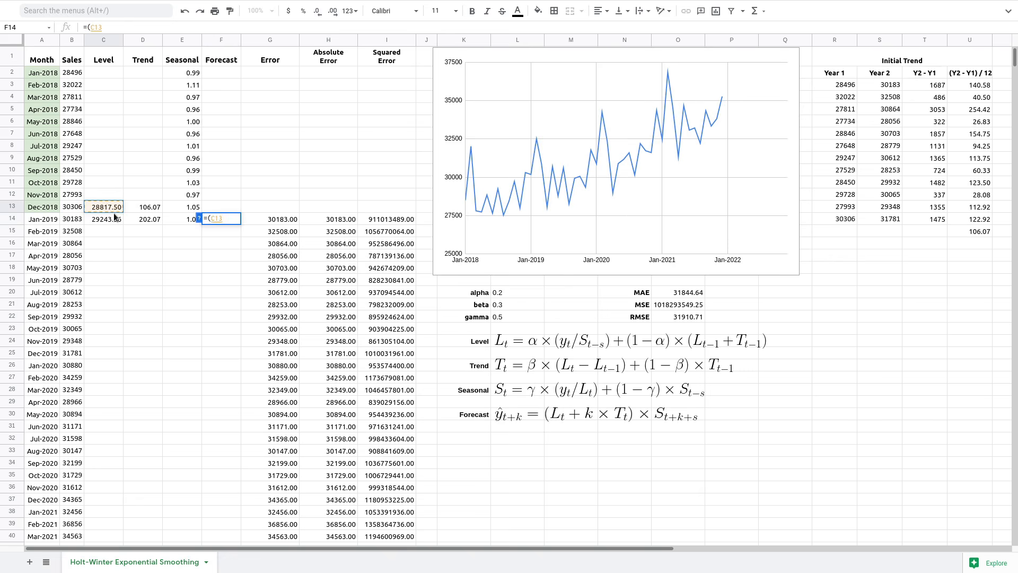
pyautogui.write('+1*')
pyautogui.click(143, 207)
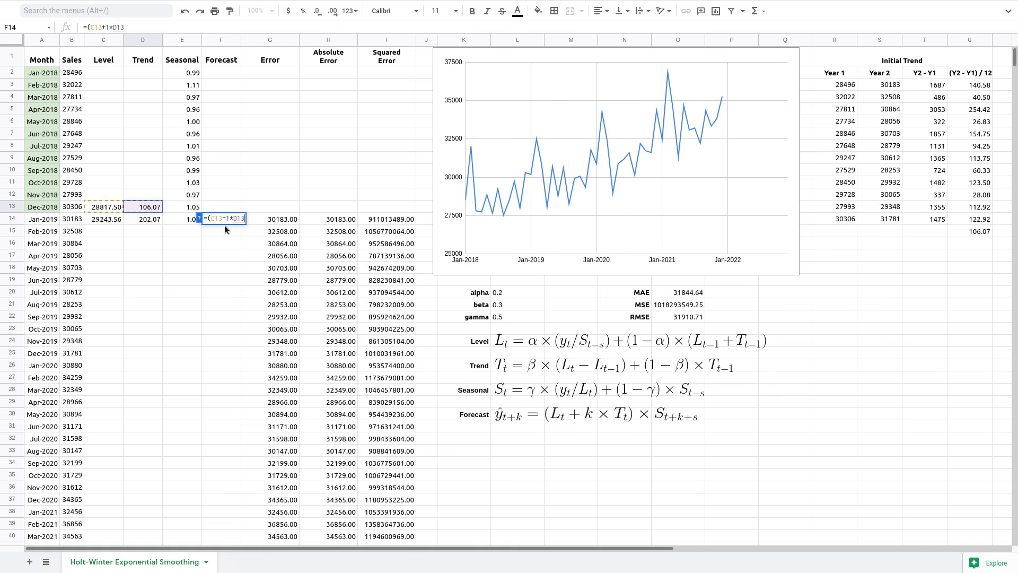
pyautogui.write(')*')
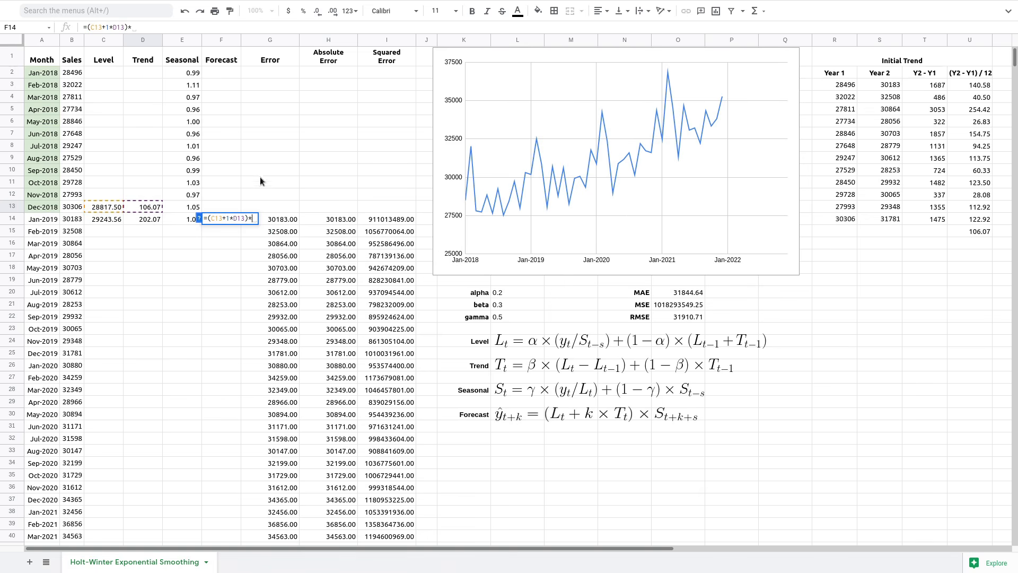
pyautogui.click(194, 75)
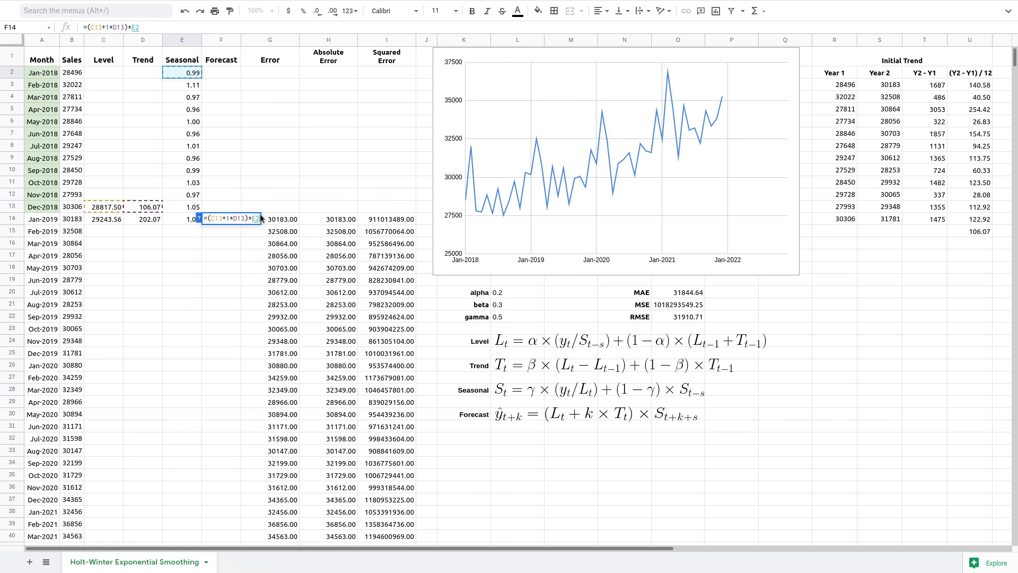
pyautogui.press('Return')
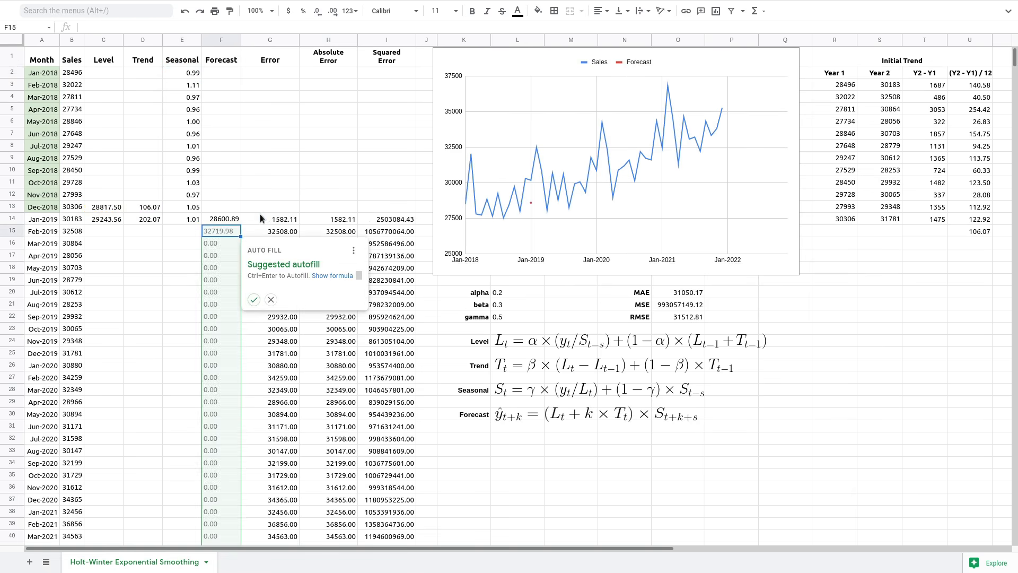
pyautogui.click(270, 301)
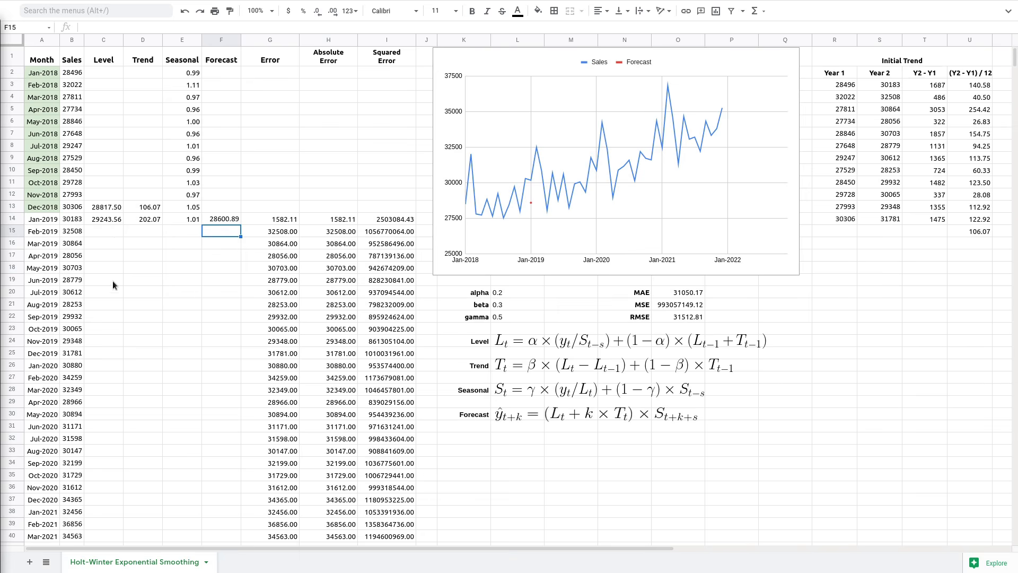
# - Fill the C14:F14 formulas down to row 49 and check the Dec-2021 forecast in F49
pyautogui.scroll(-8, 138, 315)
pyautogui.scroll(4, 138, 315)
pyautogui.scroll(-2, 138, 315)
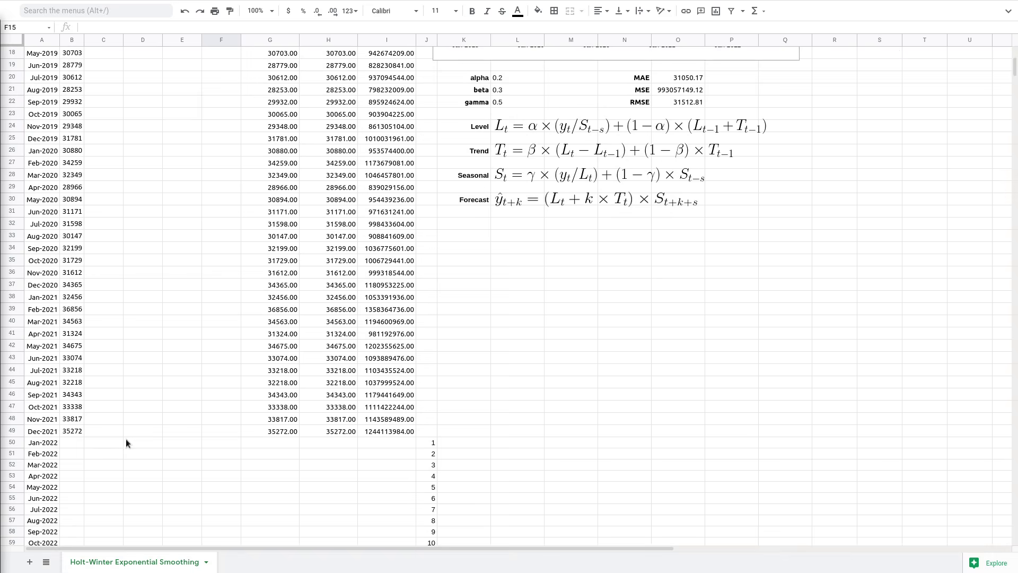
pyautogui.scroll(2, 194, 422)
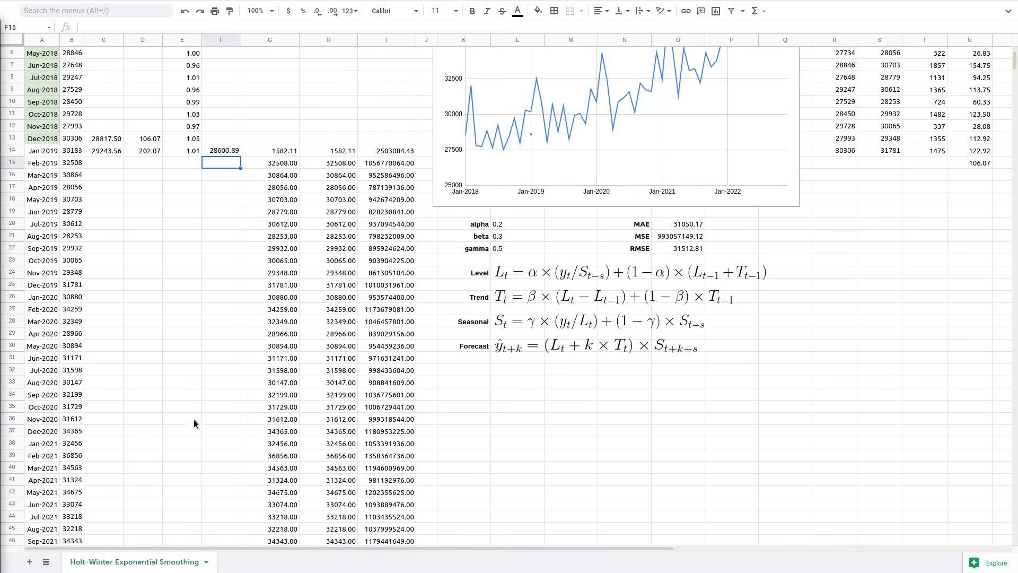
pyautogui.moveTo(103, 149); pyautogui.dragTo(219, 430)
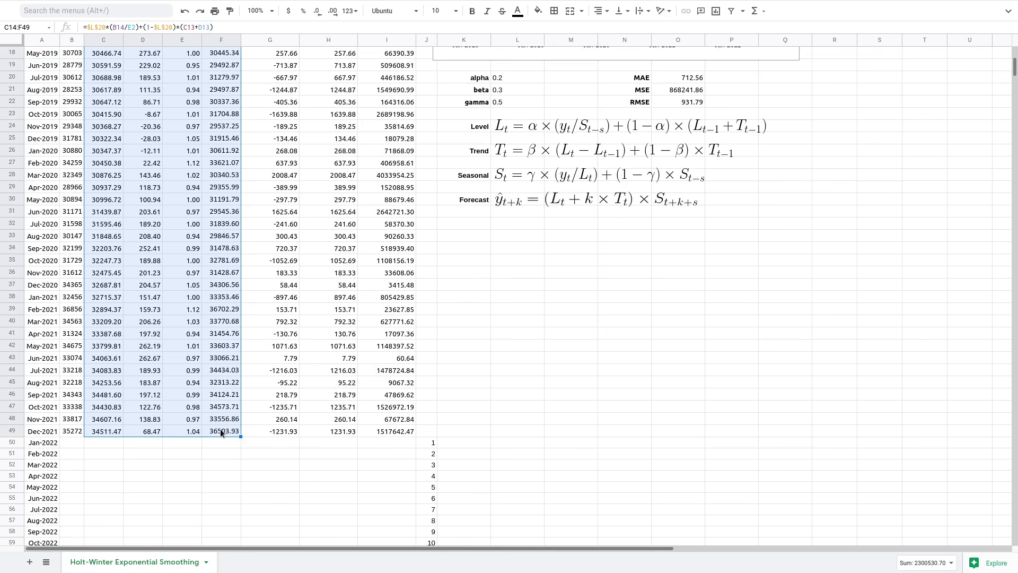
pyautogui.click(220, 431)
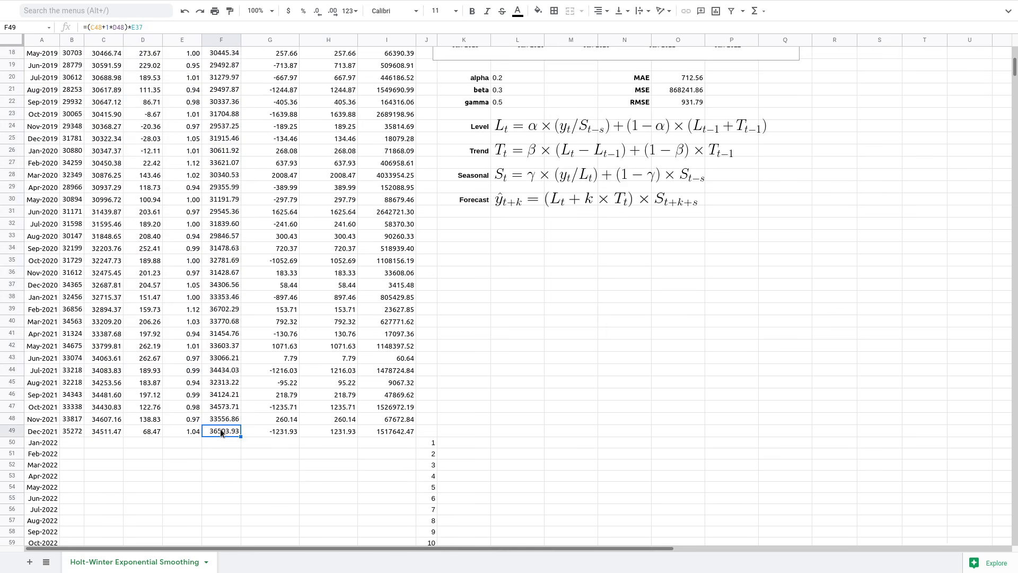
pyautogui.scroll(-2, 221, 432)
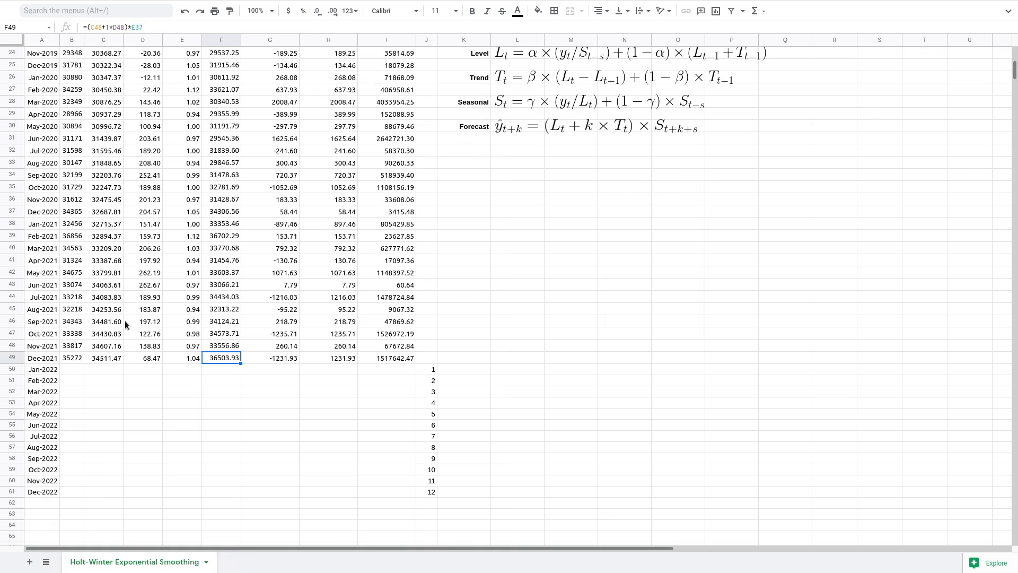
pyautogui.scroll(8, 124, 326)
pyautogui.scroll(-10, 110, 307)
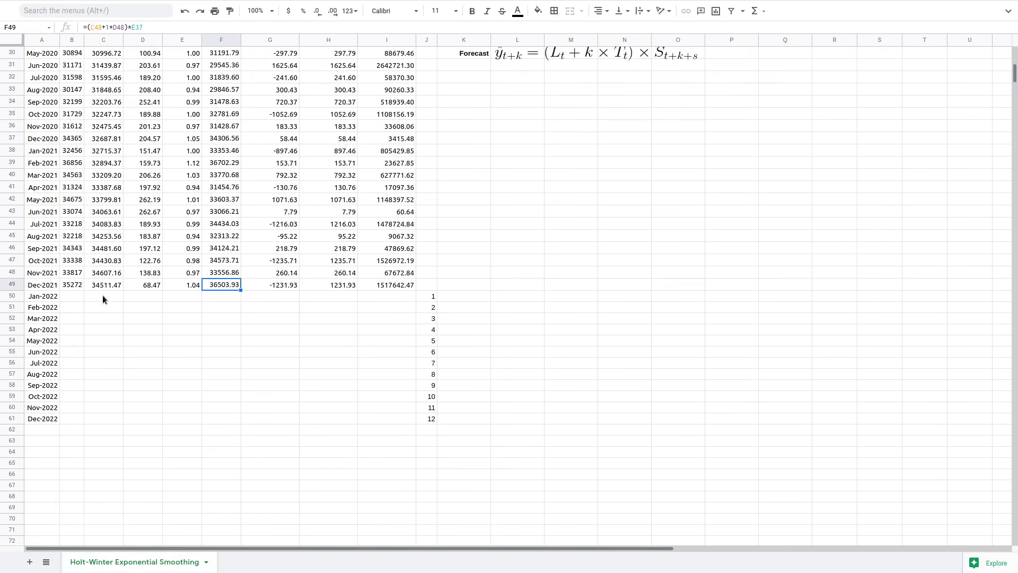
# - Review the Dec-2021 level and trend formulas without changing them
pyautogui.click(102, 285)
pyautogui.moveTo(164, 2)
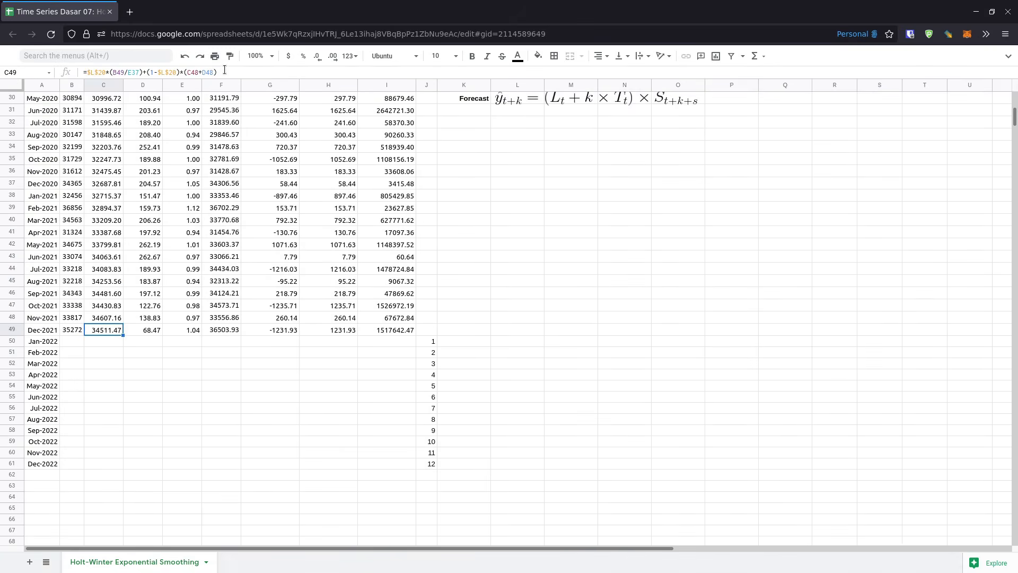
pyautogui.click(241, 27)
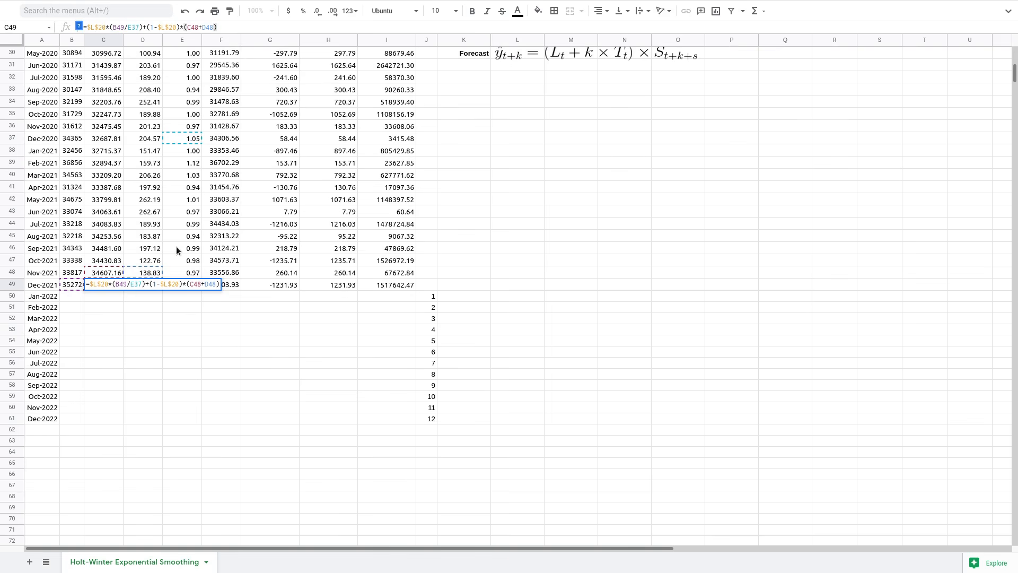
pyautogui.press('Escape')
pyautogui.click(155, 284)
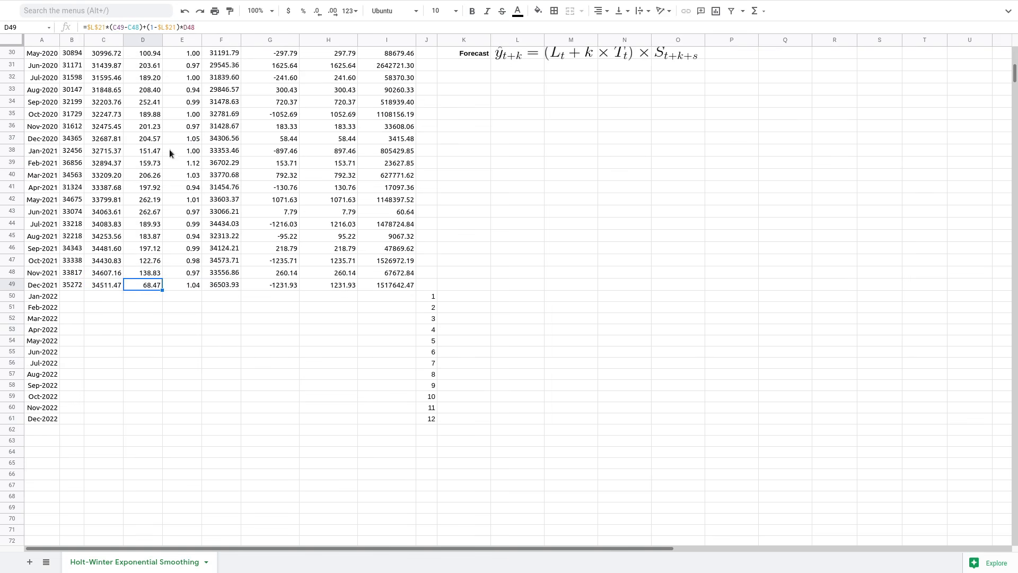
pyautogui.click(220, 25)
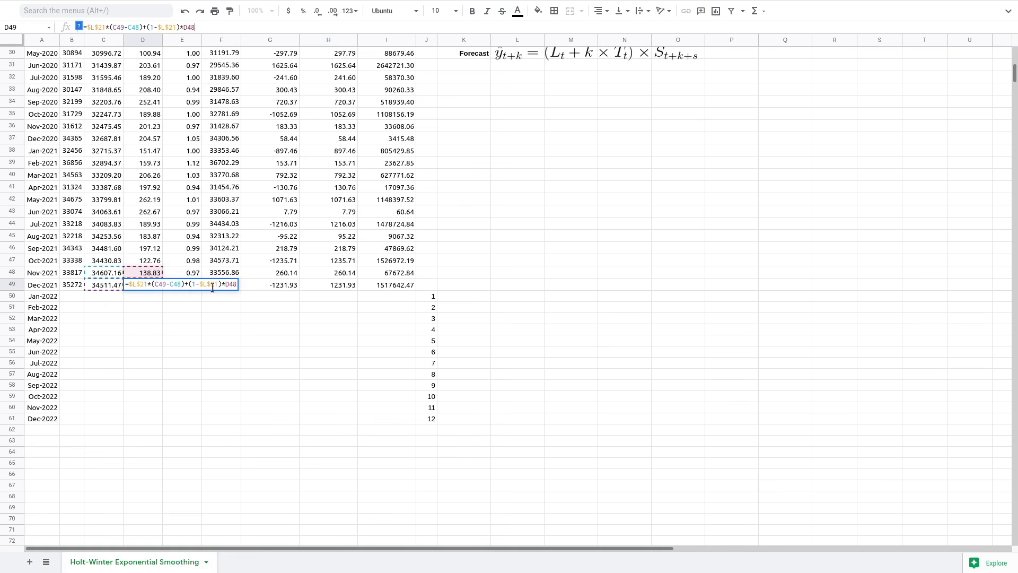
pyautogui.press('Escape')
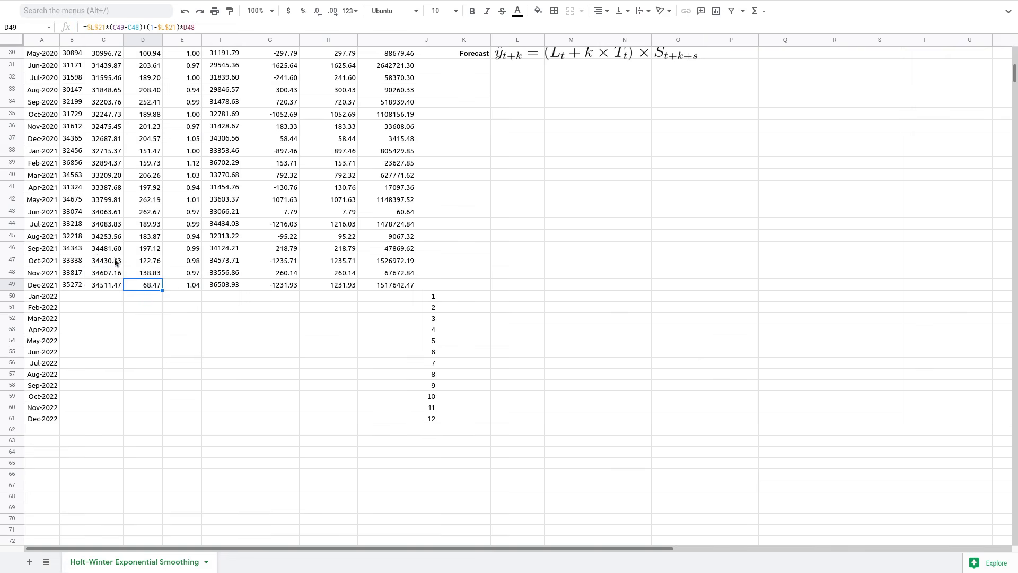
# - Re-commit the Dec-2021 seasonal and forecast formulas, showing 1.04 and 36503.93
pyautogui.click(195, 285)
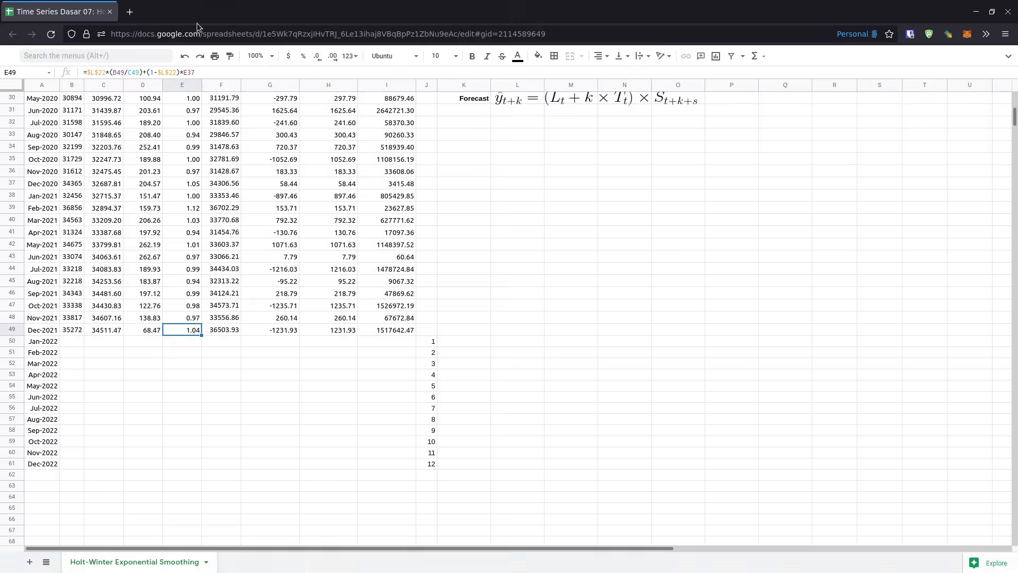
pyautogui.click(208, 27)
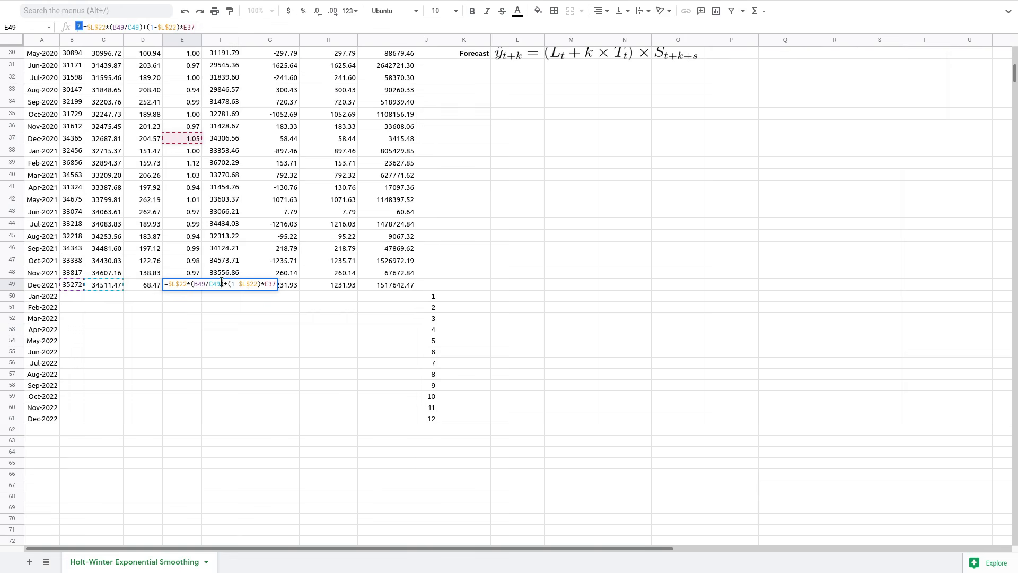
pyautogui.press('Return')
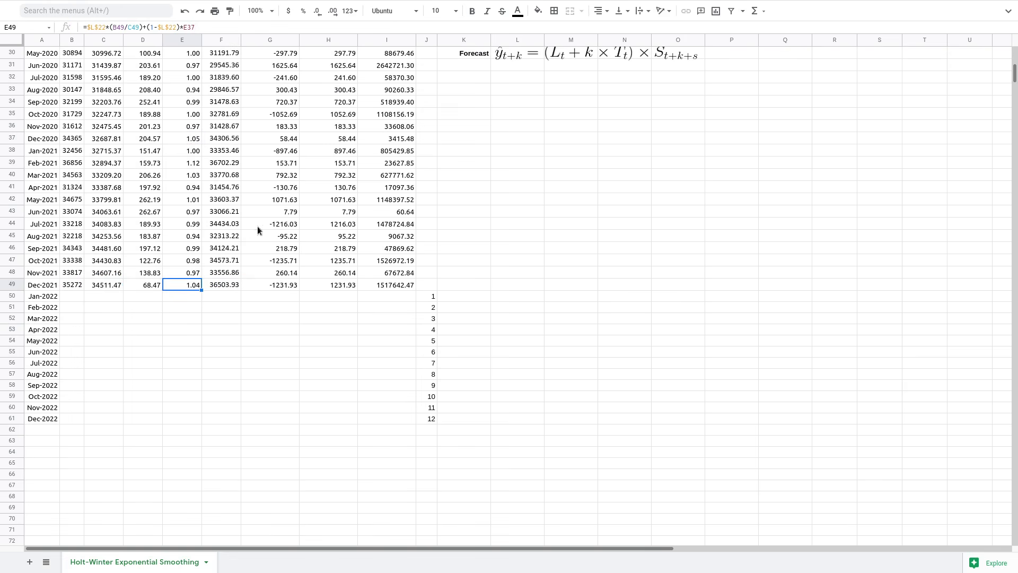
pyautogui.click(231, 285)
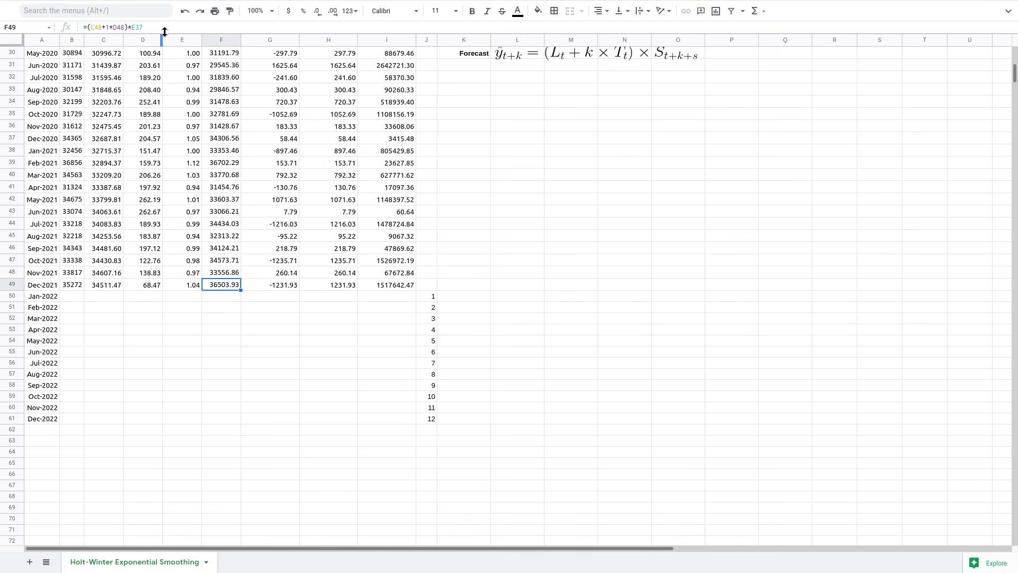
pyautogui.click(165, 27)
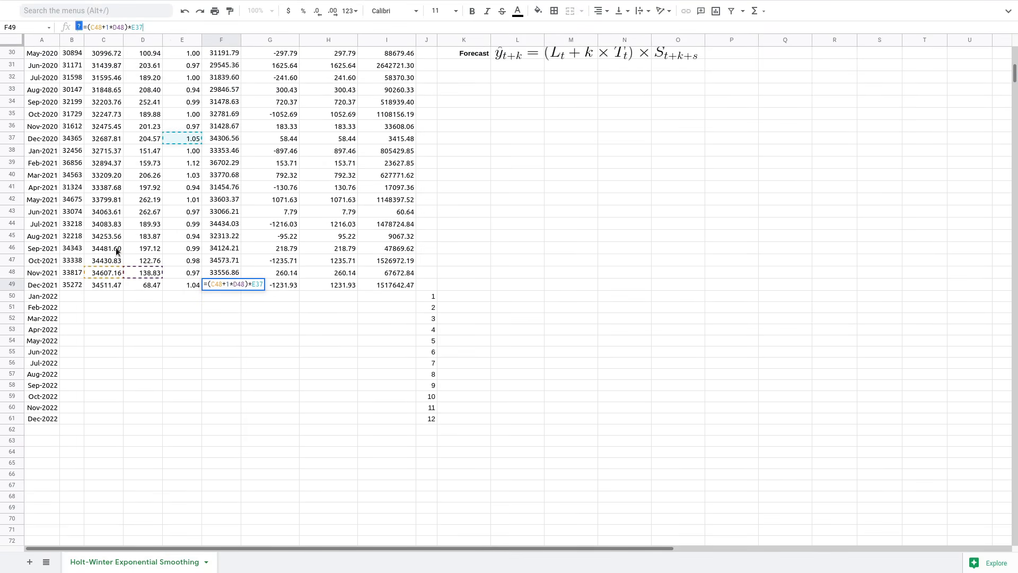
pyautogui.press('Return')
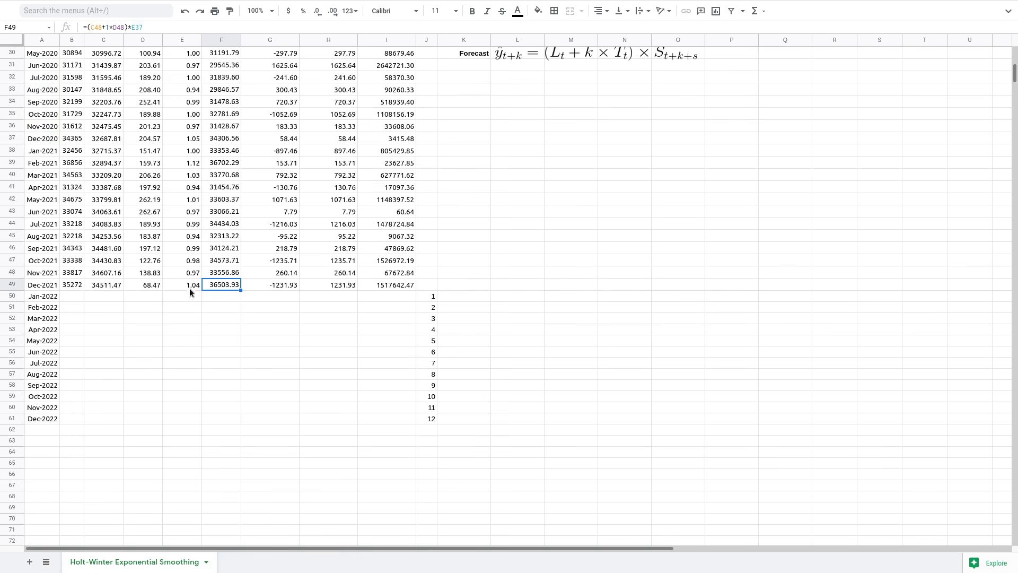
pyautogui.scroll(5, 181, 279)
pyautogui.scroll(-6, 181, 279)
pyautogui.scroll(2, 181, 279)
pyautogui.scroll(10, 227, 287)
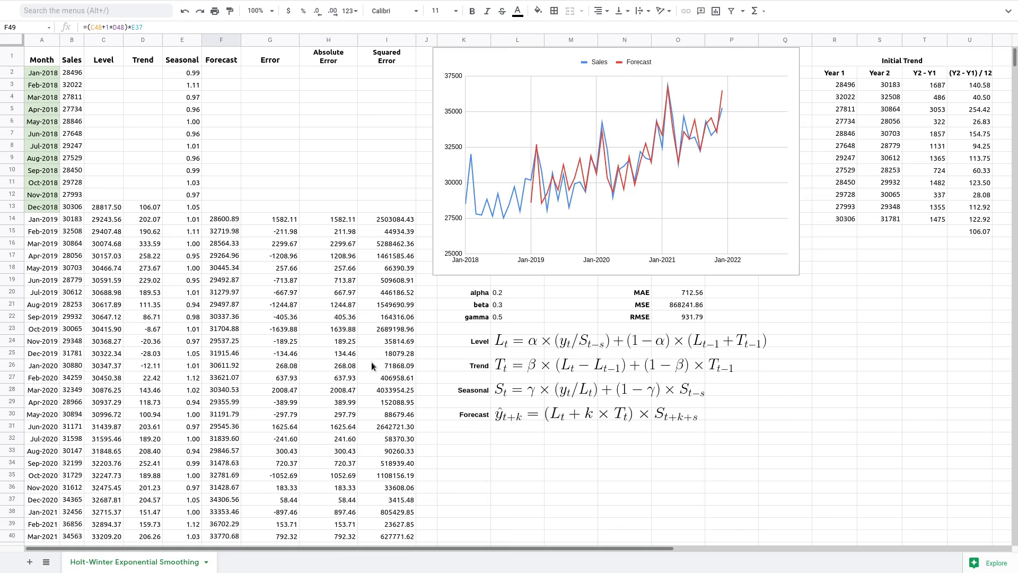
pyautogui.press('Down')
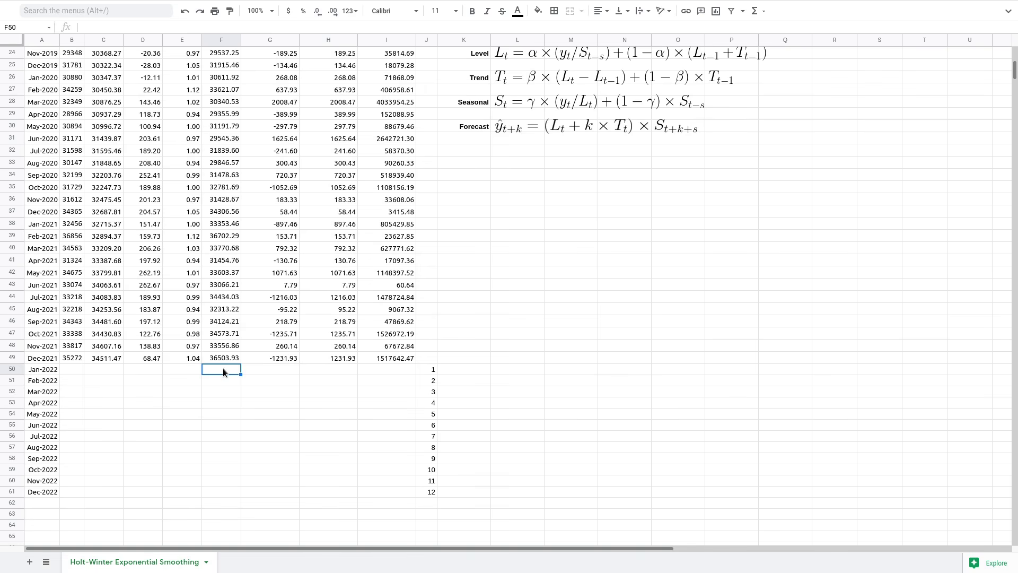
# - Begin the Jan-2022 forecast in F50 with =($C$49+, locking the Dec-2021 level
pyautogui.write('=(')
pyautogui.click(110, 358)
pyautogui.write('+1*D49)*E38')
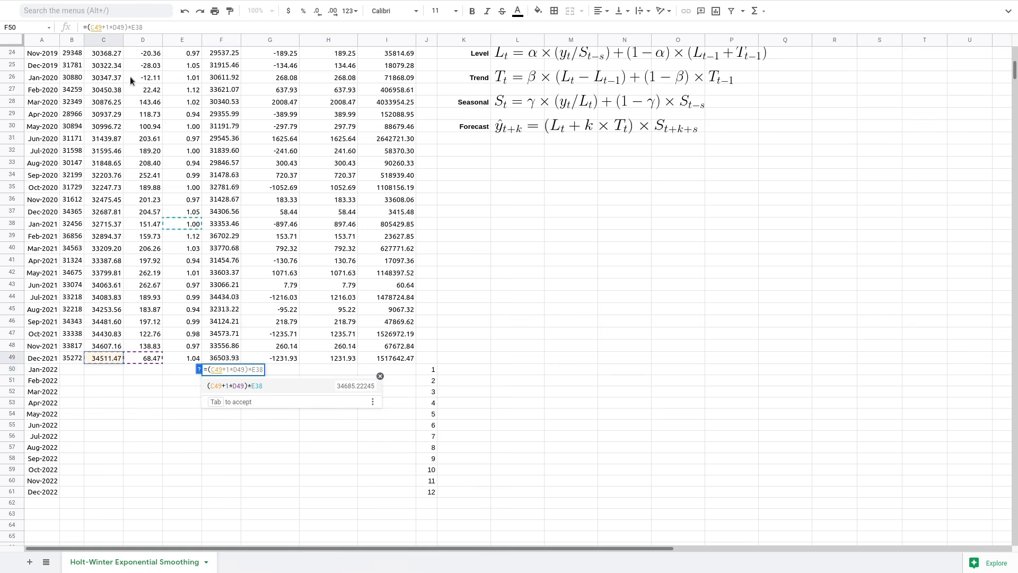
pyautogui.doubleClick(95, 27)
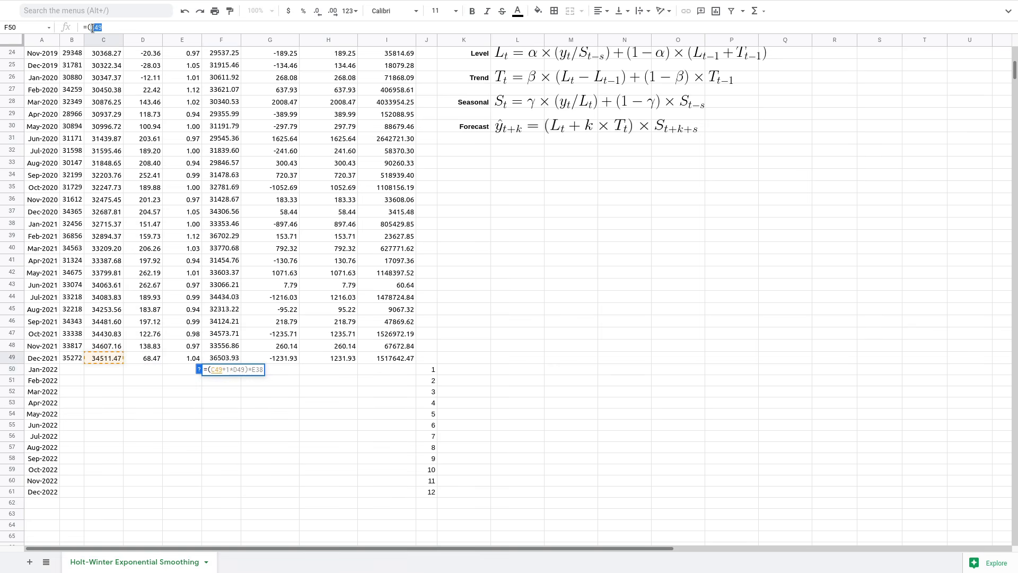
pyautogui.write('$C$49+')
# - Finish the forecast as =($C$49+J50*$D$49)*E38 and commit it, giving 34685.22
pyautogui.click(429, 372)
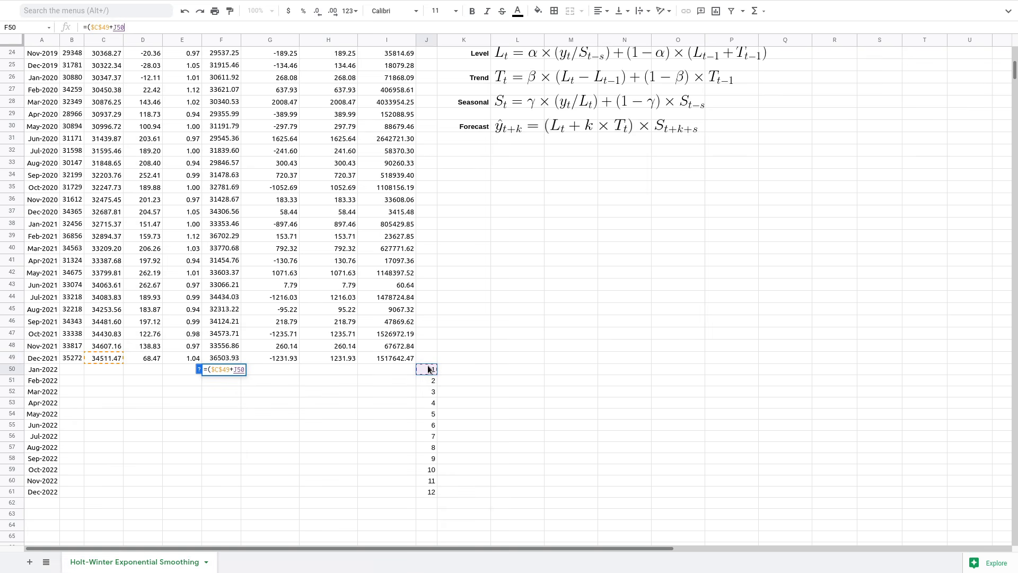
pyautogui.write('*')
pyautogui.click(150, 360)
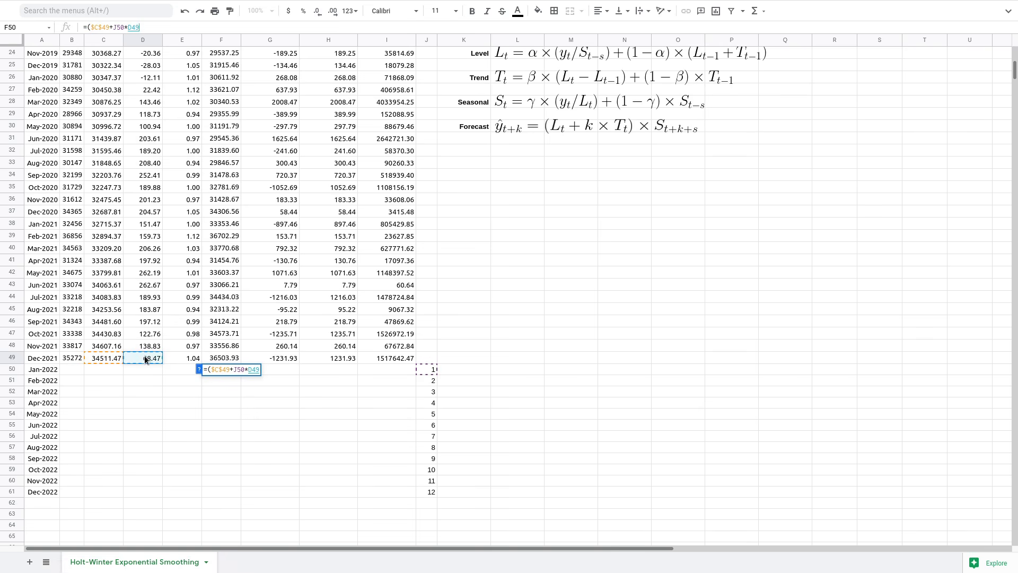
pyautogui.doubleClick(133, 27)
pyautogui.press('F4')
pyautogui.click(159, 24)
pyautogui.write(')*')
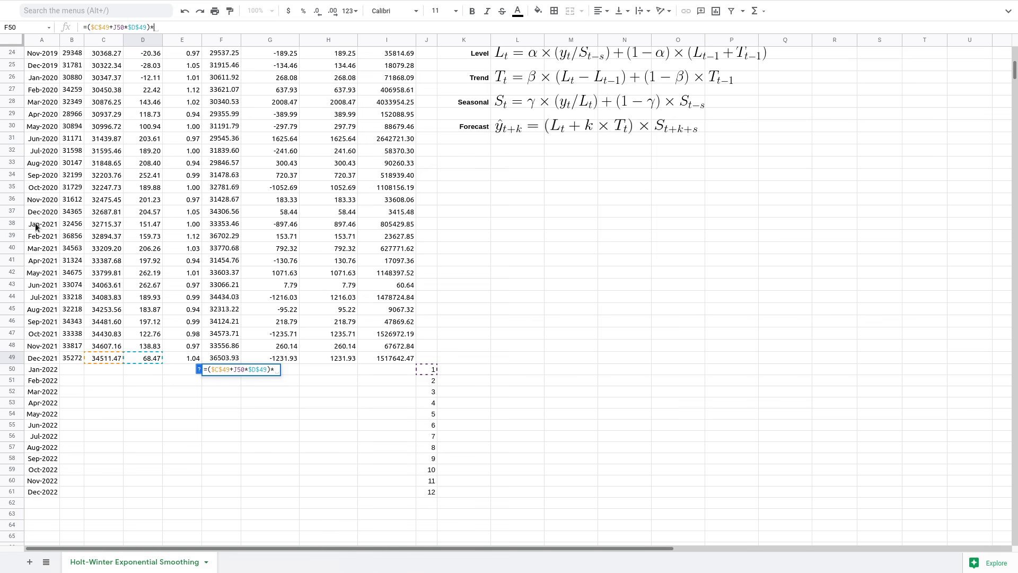
pyautogui.click(196, 225)
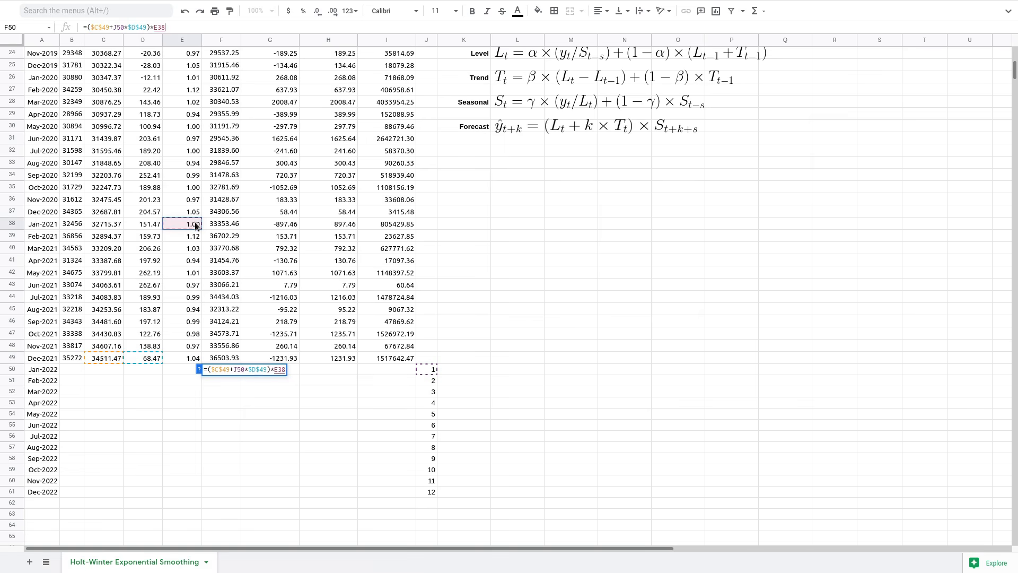
pyautogui.press('Return')
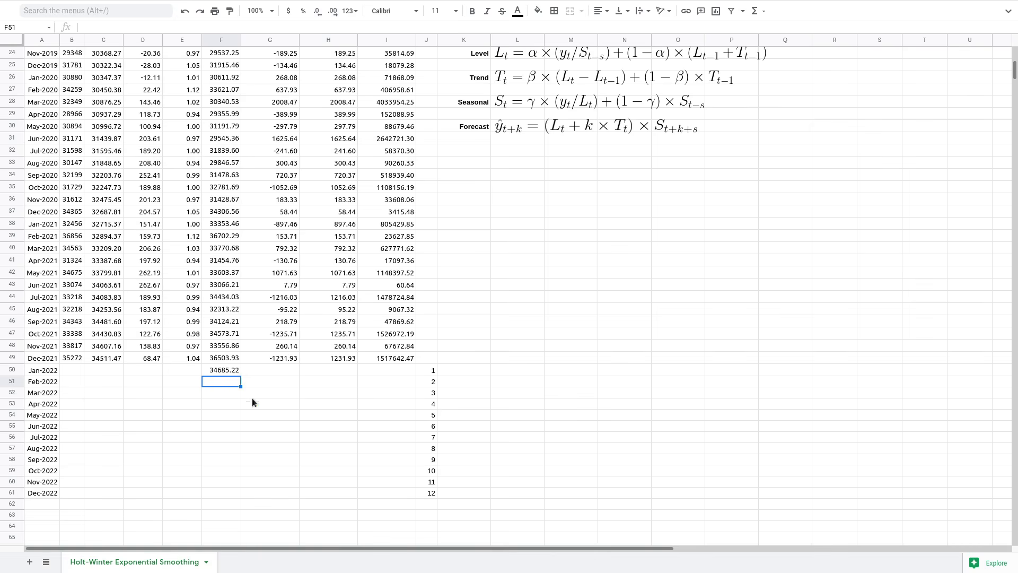
# - Copy the F50 forecast down to F61, verify Dec-2022's 36616.27 formula, and return to the chart
pyautogui.click(227, 368)
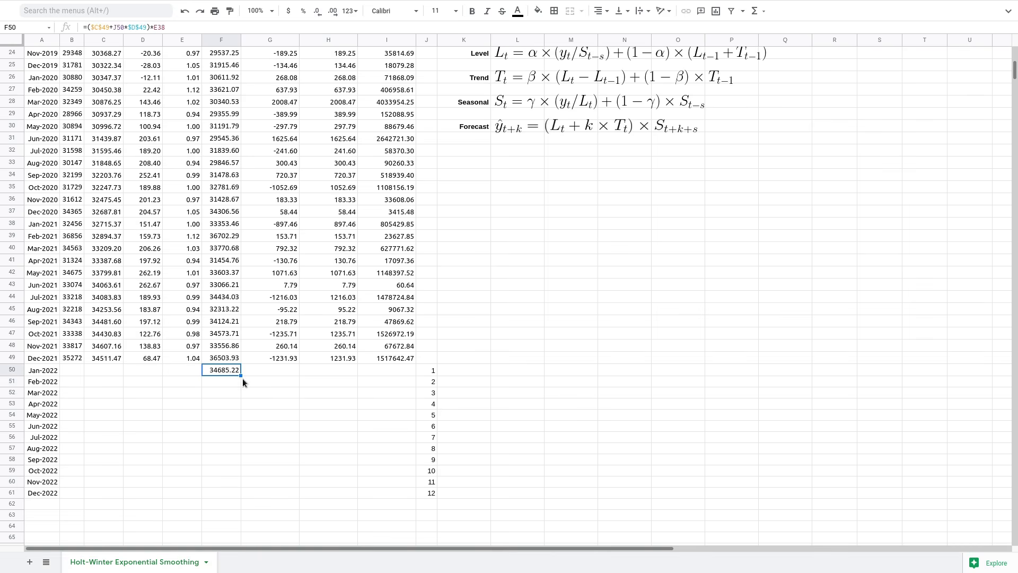
pyautogui.moveTo(238, 374); pyautogui.dragTo(241, 510)
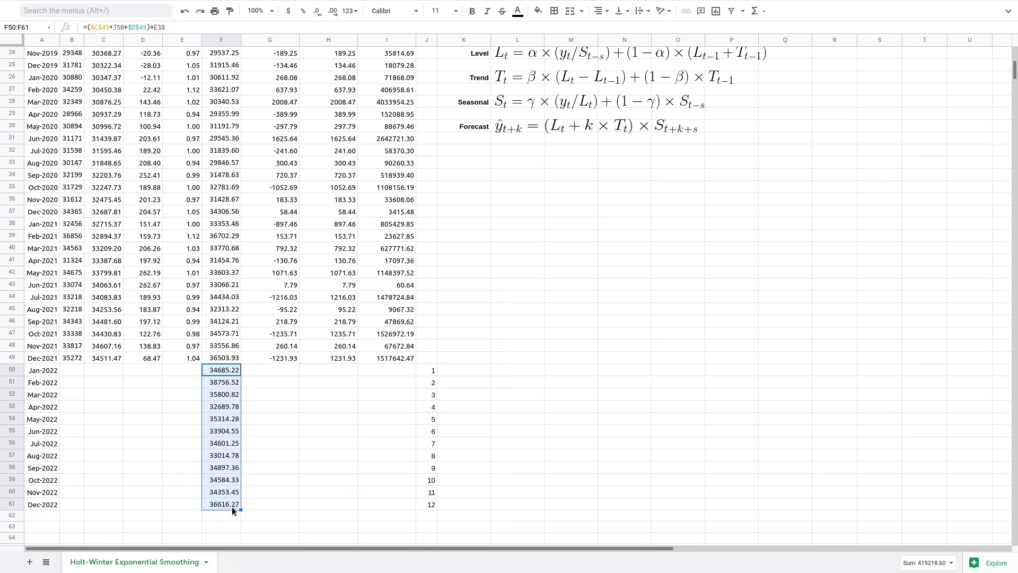
pyautogui.click(227, 502)
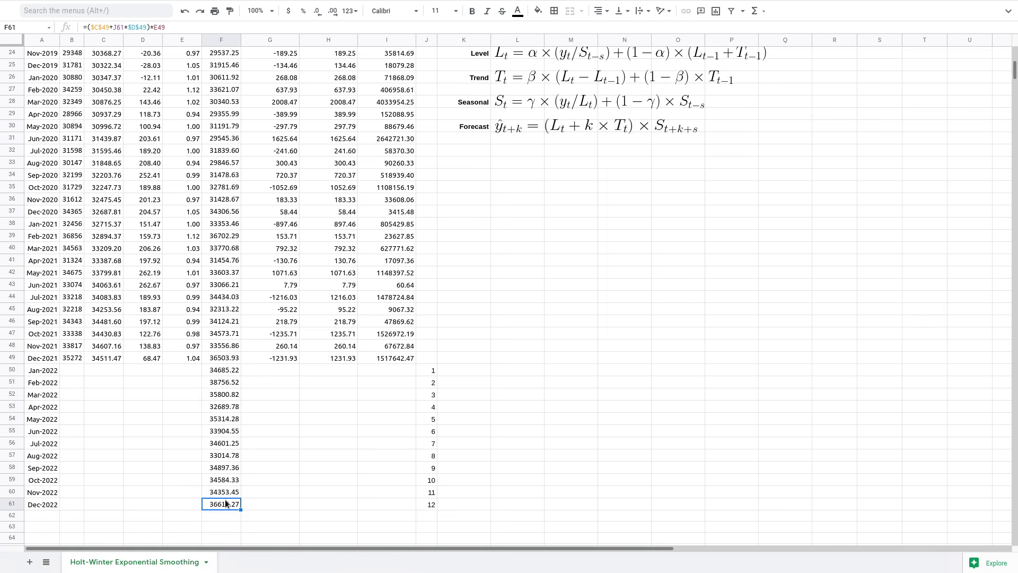
pyautogui.click(186, 26)
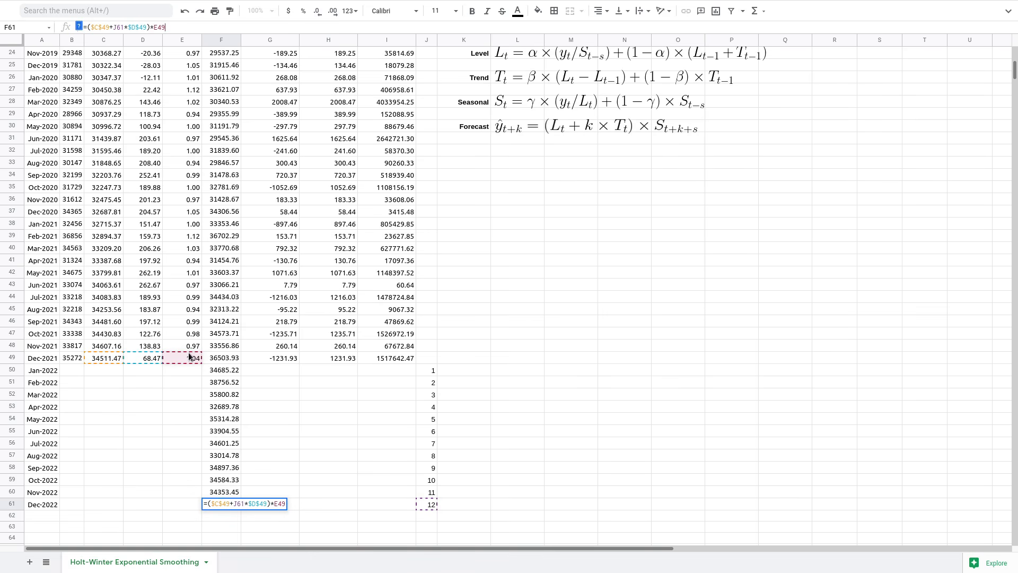
pyautogui.press('Escape')
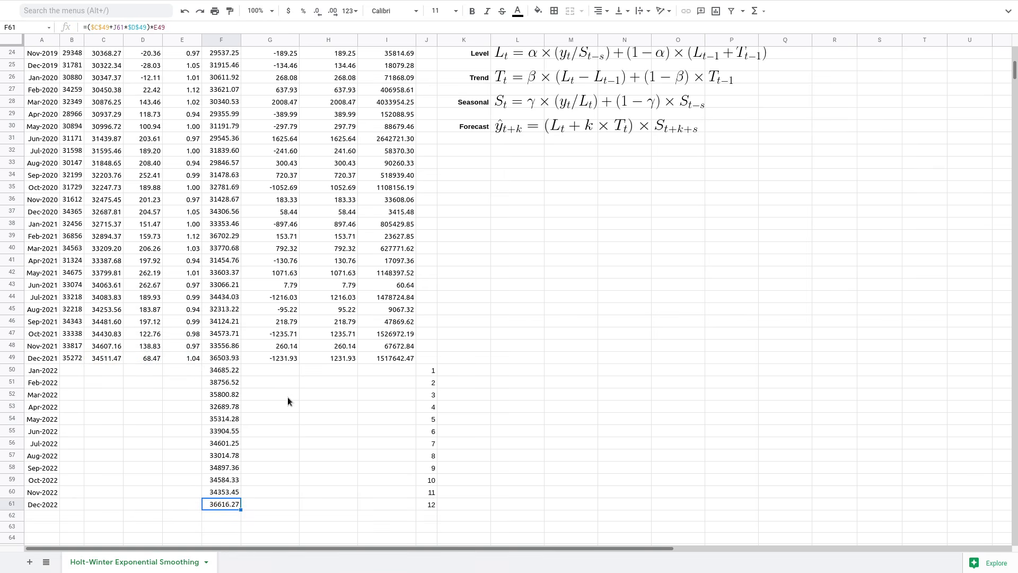
pyautogui.scroll(8, 301, 433)
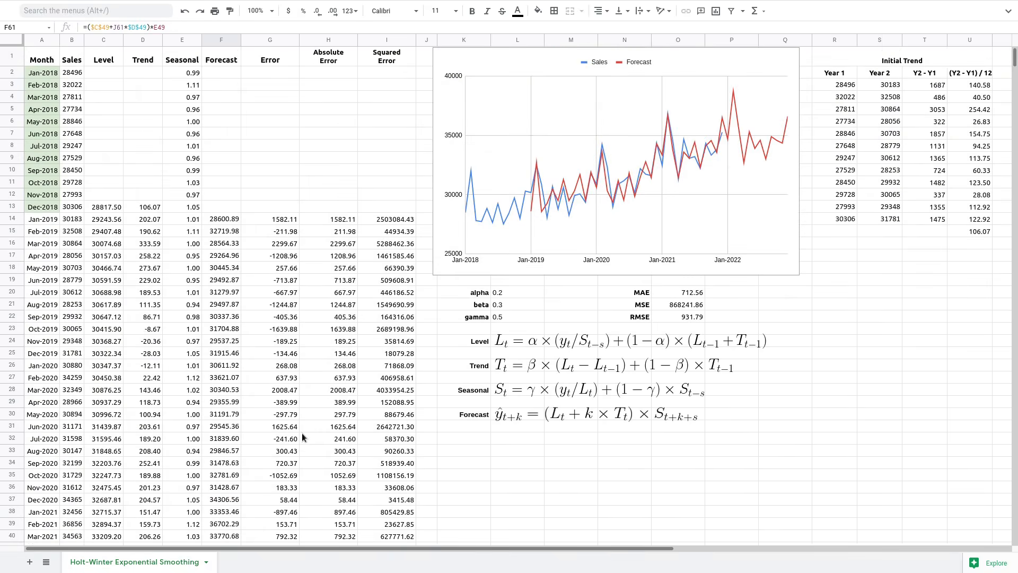
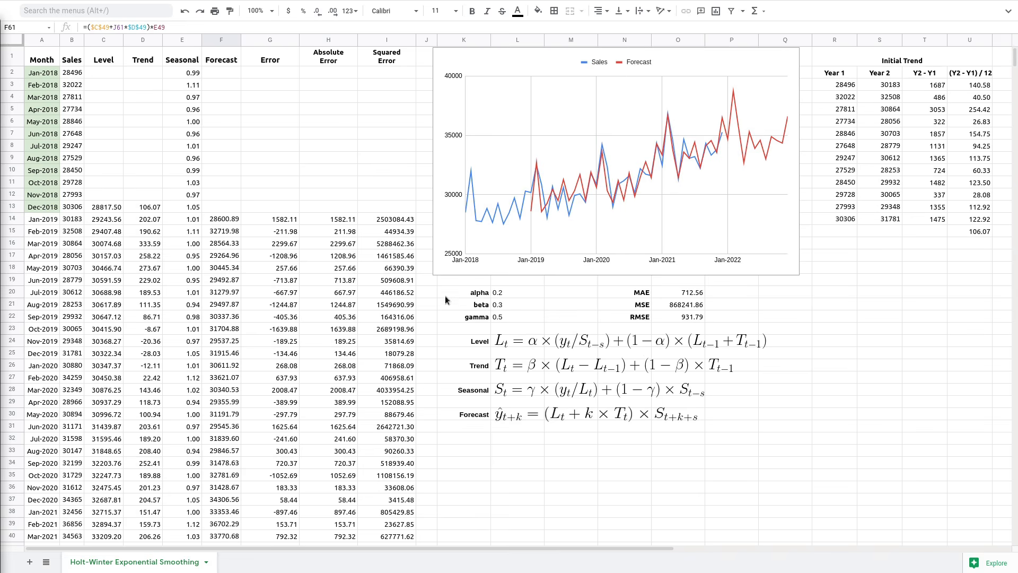
# - Review the Level formula row and the formulas behind the MAE and MSE values
pyautogui.click(454, 280)
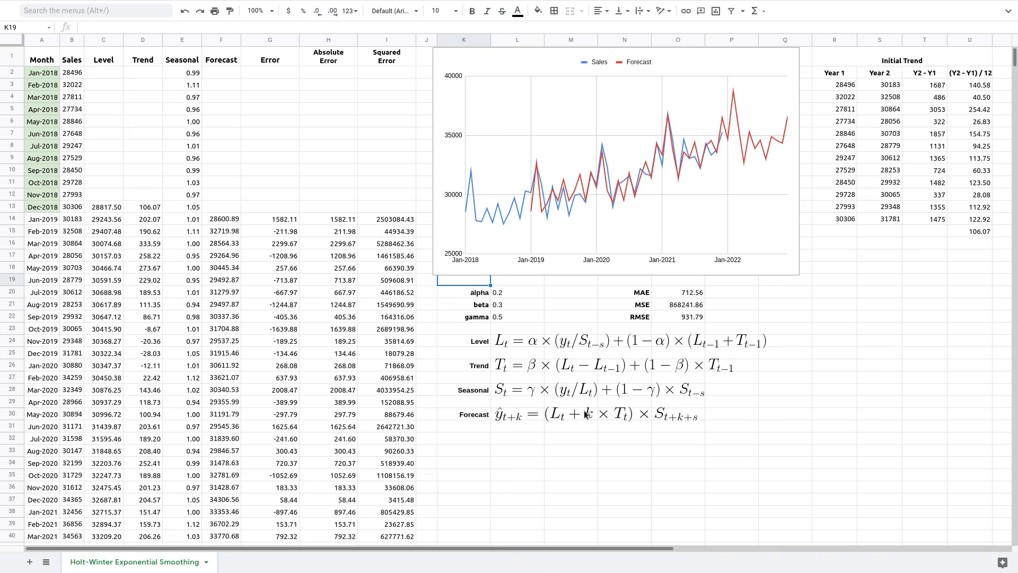
pyautogui.click(466, 340)
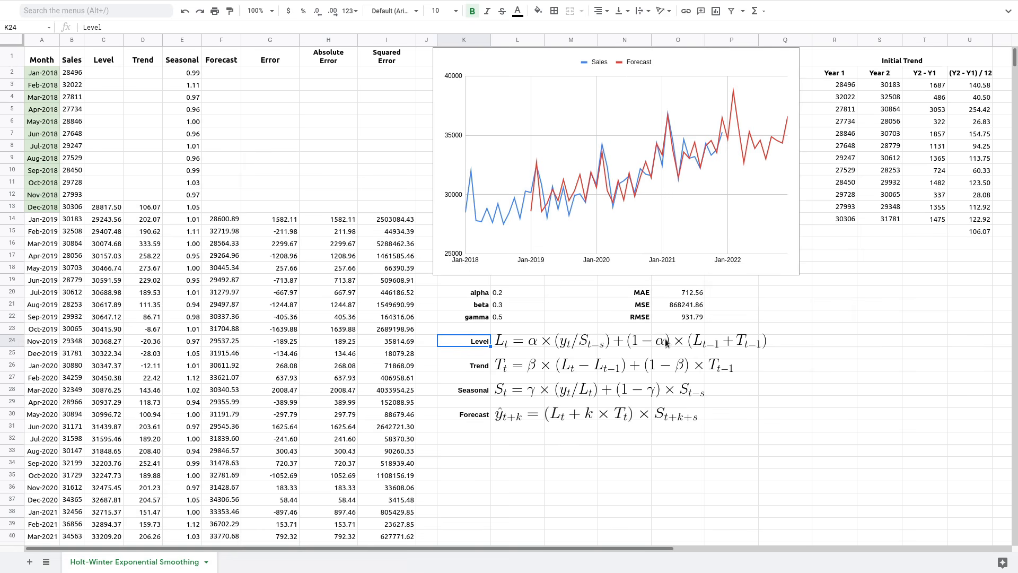
pyautogui.click(699, 292)
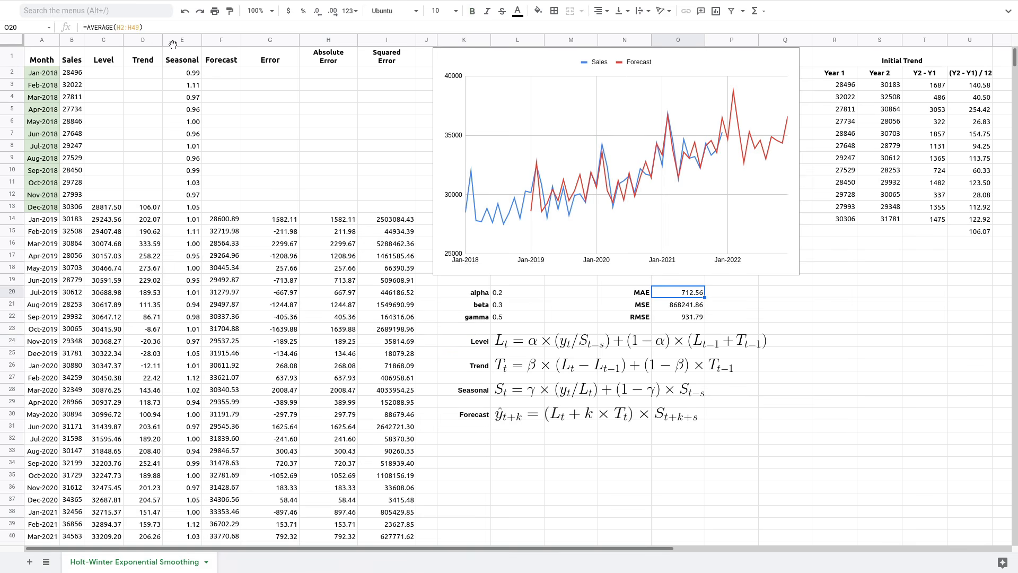
pyautogui.click(682, 309)
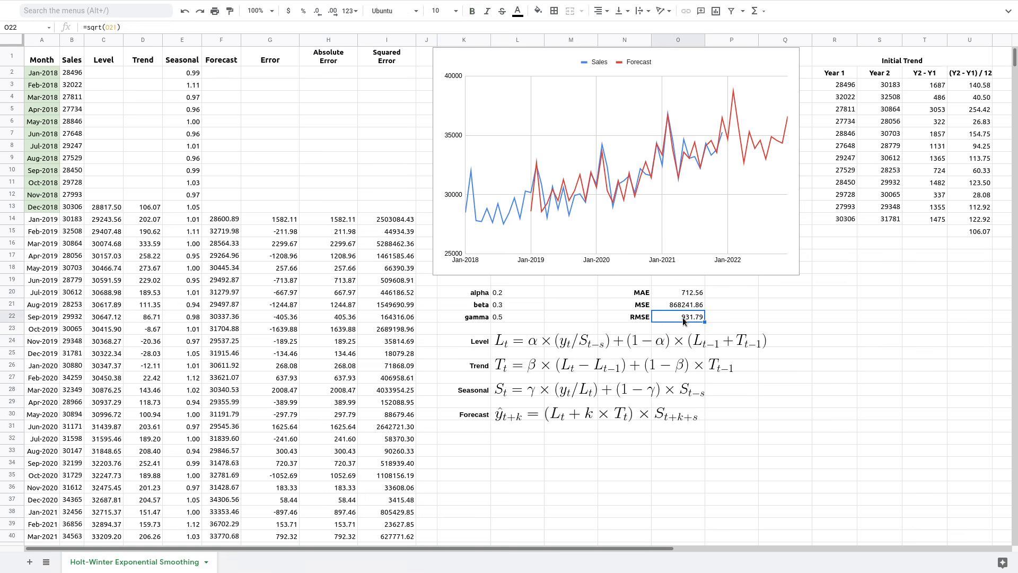
pyautogui.click(635, 295)
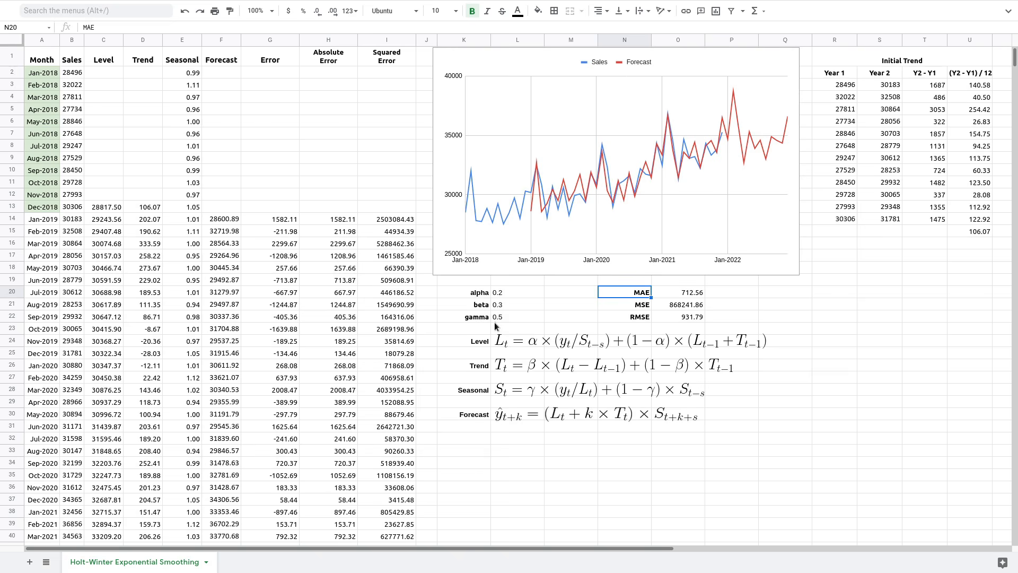
# - Enter alpha 0.5, beta 0.2 and gamma 0.3 in cells L20–L22
pyautogui.click(500, 293)
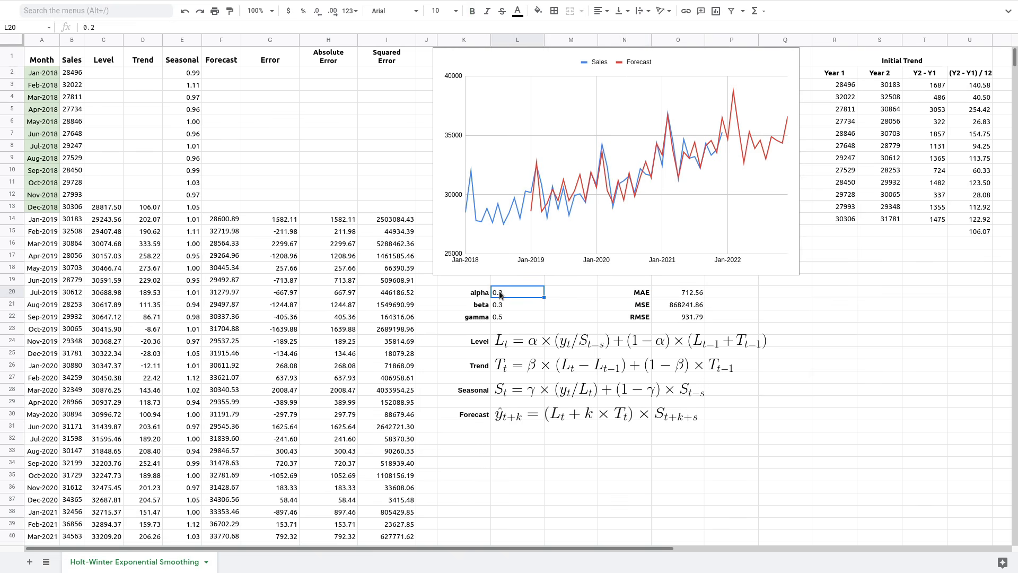
pyautogui.write('0.5')
pyautogui.press('Return')
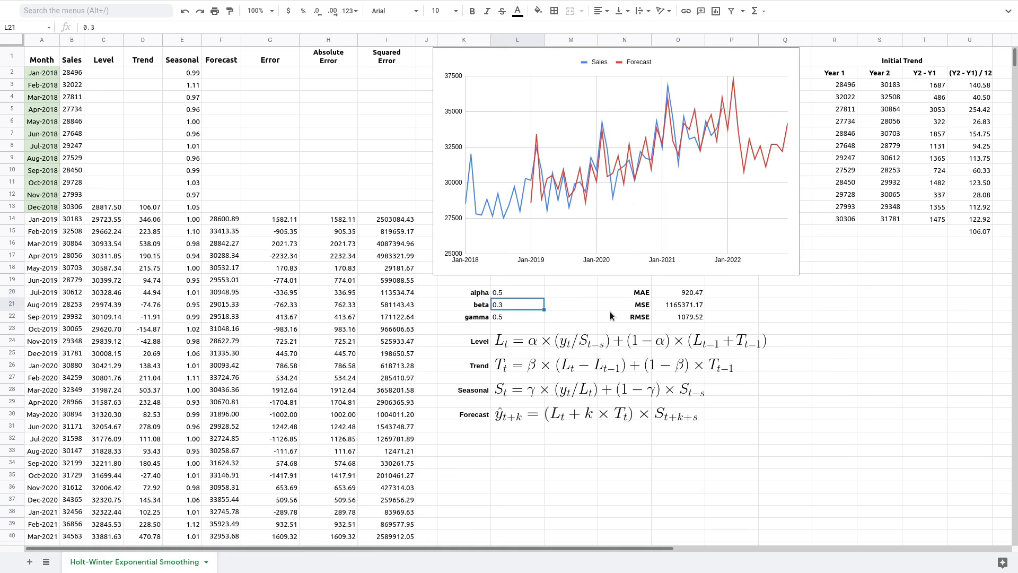
pyautogui.write('0')
pyautogui.press('Return')
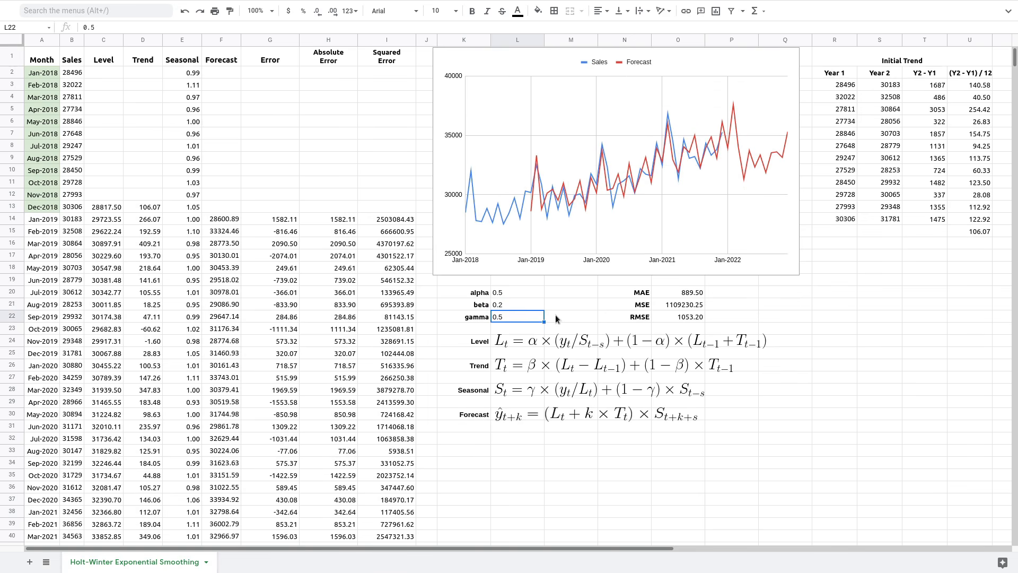
pyautogui.write('0.3')
pyautogui.press('Return')
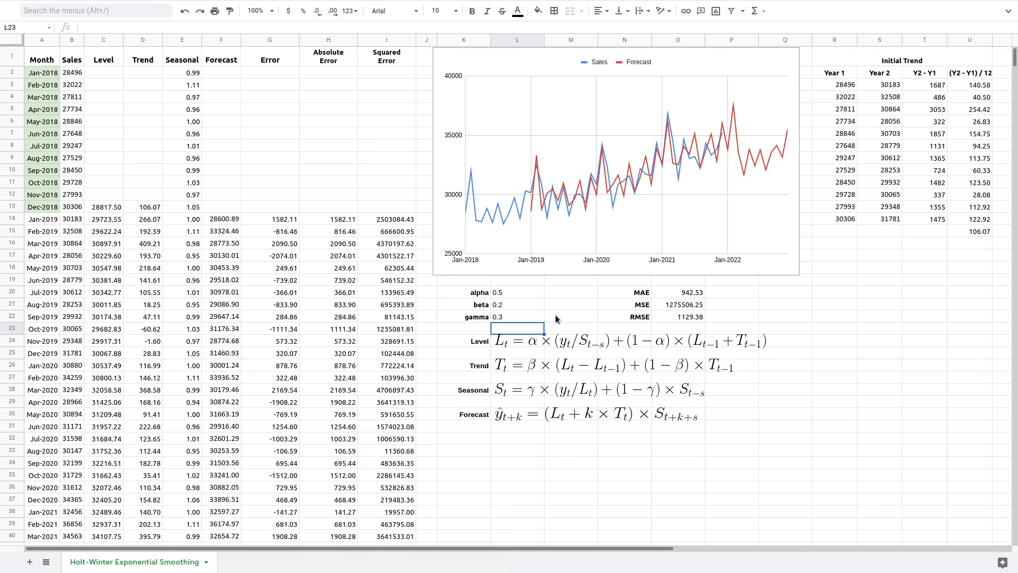